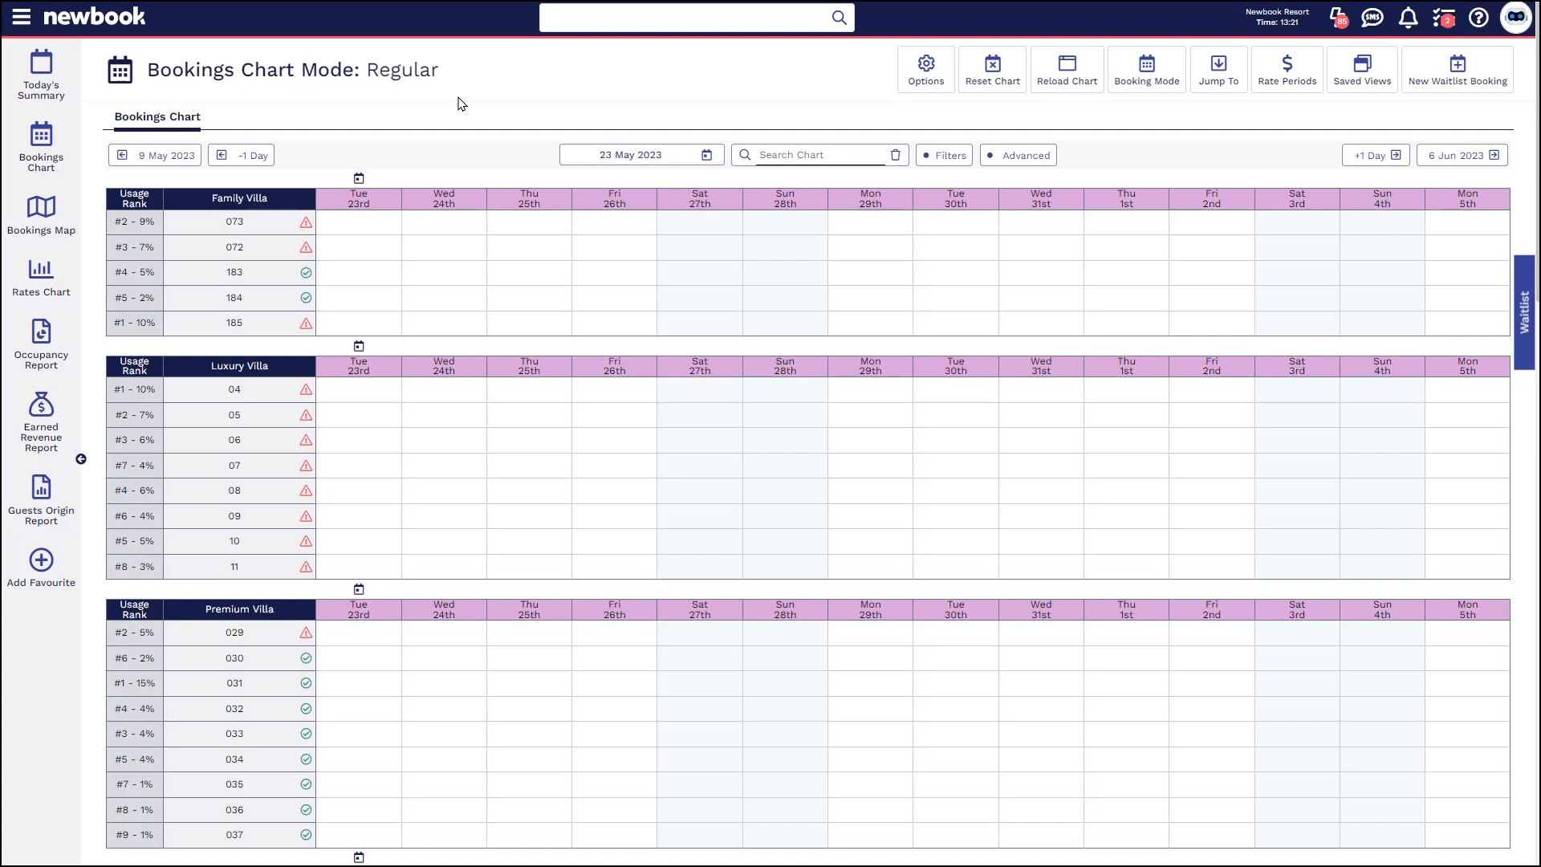
{"action": "left_click_drag", "start_coordinate": [441, 72], "coordinate": [144, 71]}
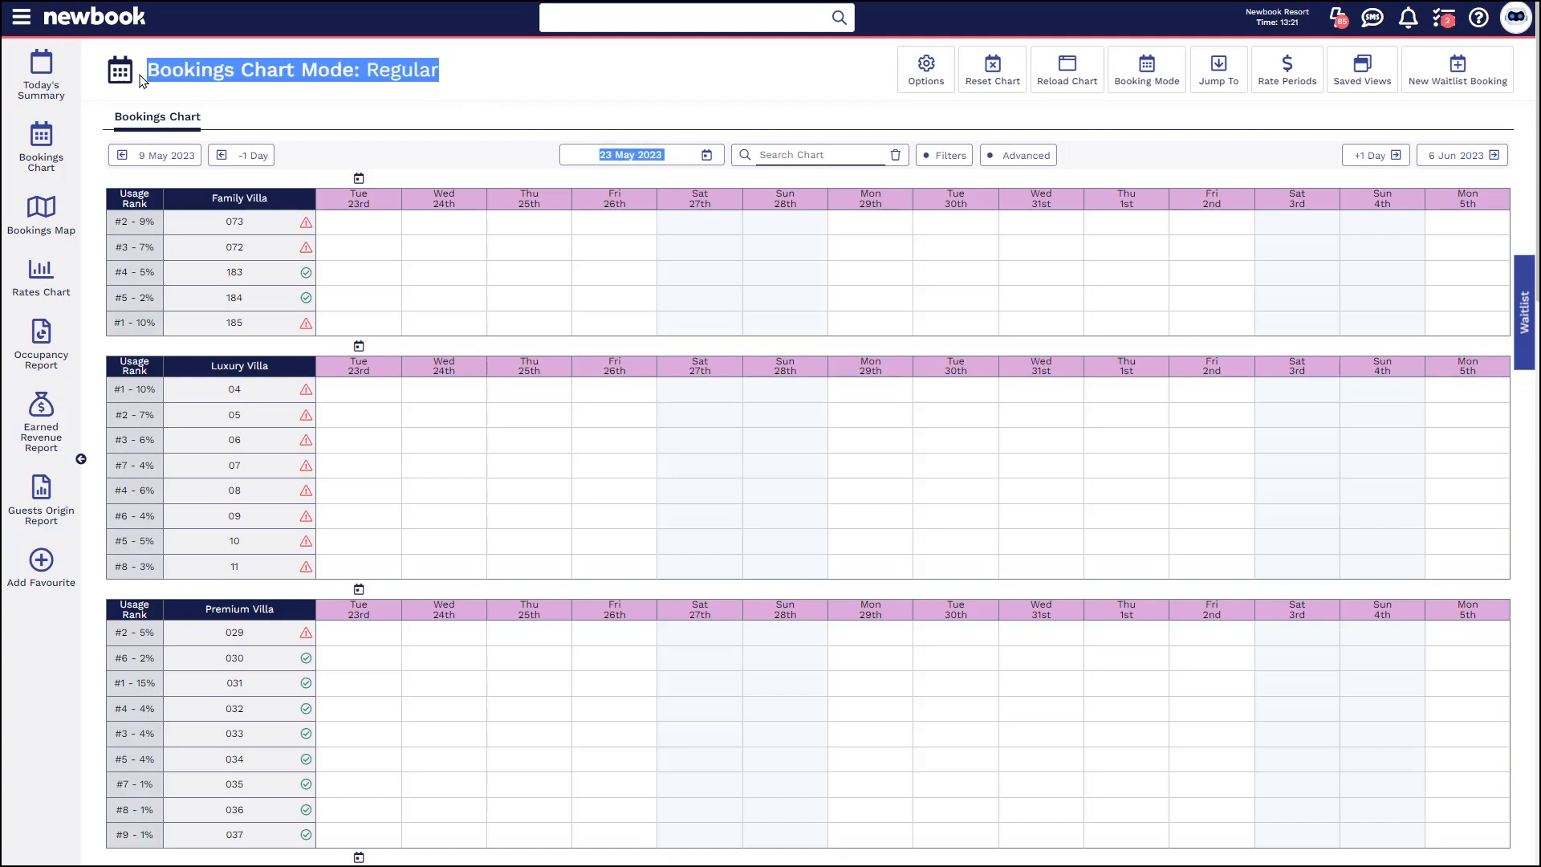
{"action": "left_click", "coordinate": [172, 96]}
{"action": "left_click", "coordinate": [936, 155]}
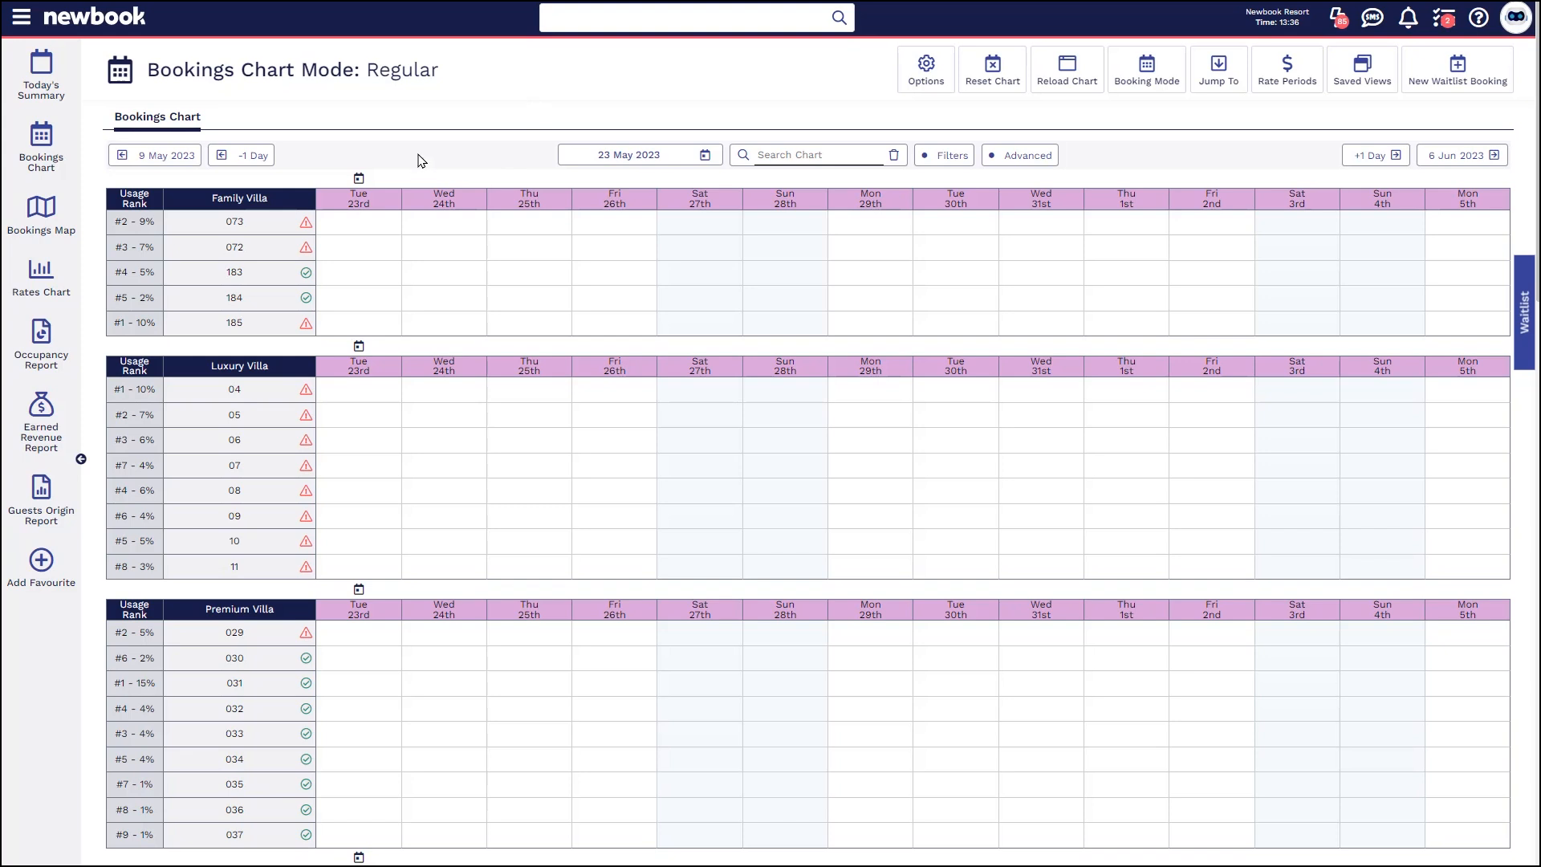
Open the Instance Settings and filter them by "equip" to show the equipment options in the Other category
{"action": "left_click", "coordinate": [19, 22]}
{"action": "type", "text": "sett"}
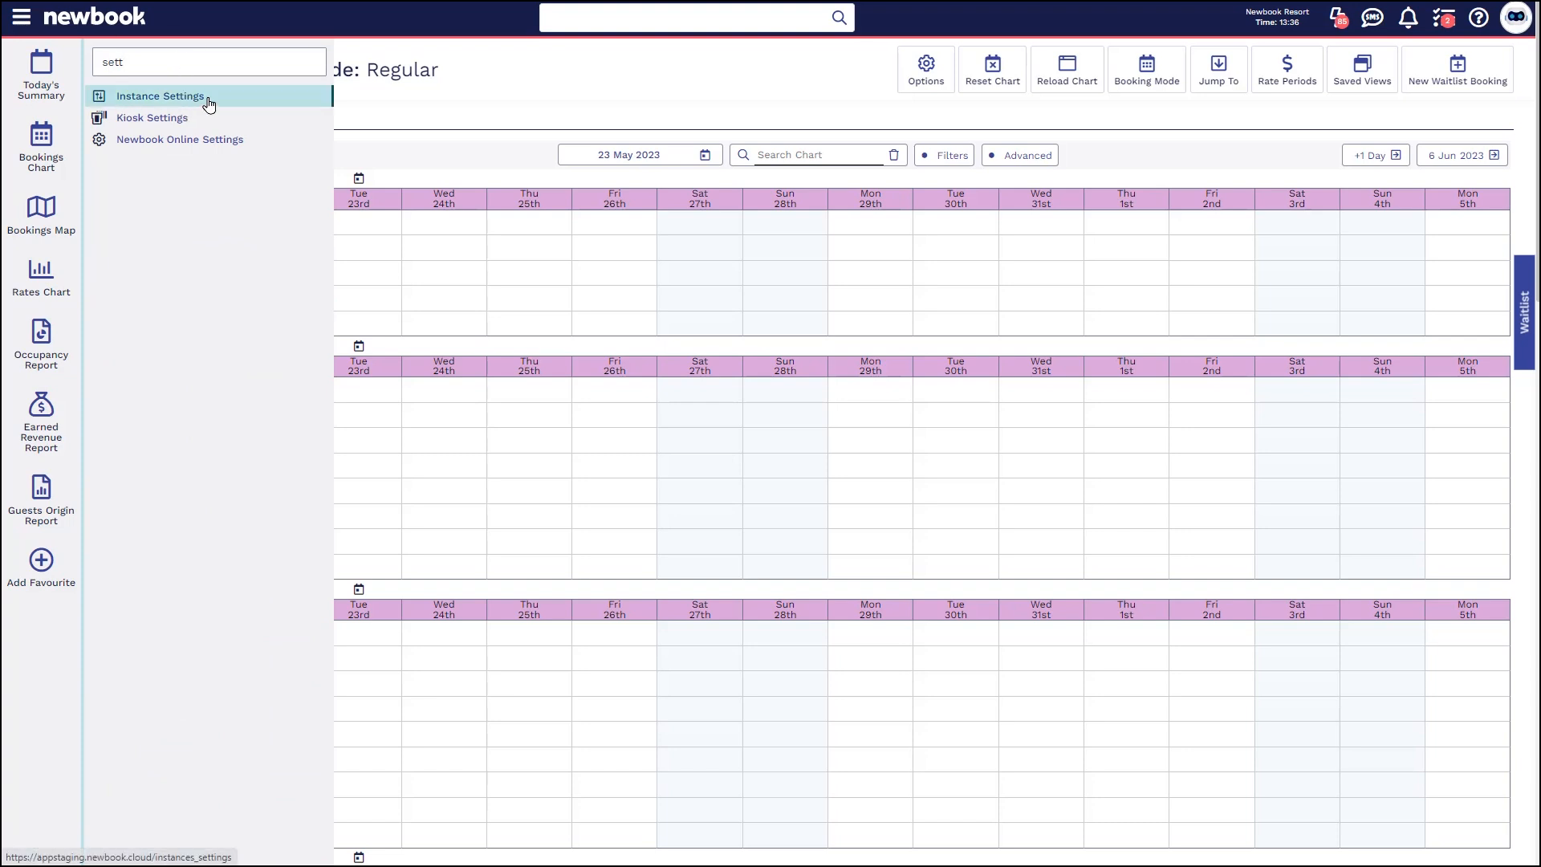
{"action": "left_click", "coordinate": [161, 96]}
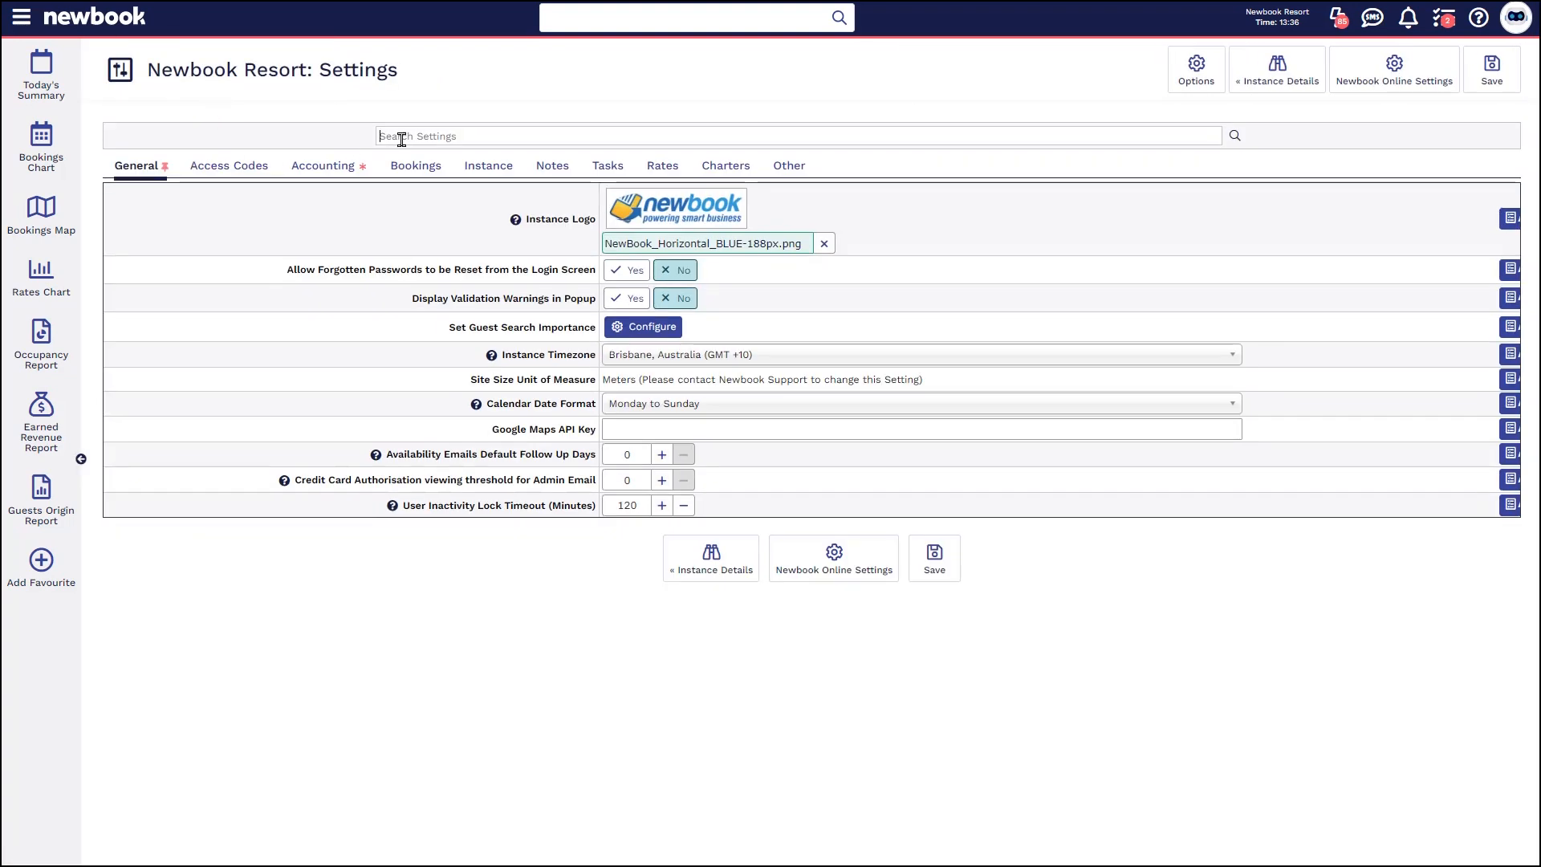
{"action": "type", "text": "equ"}
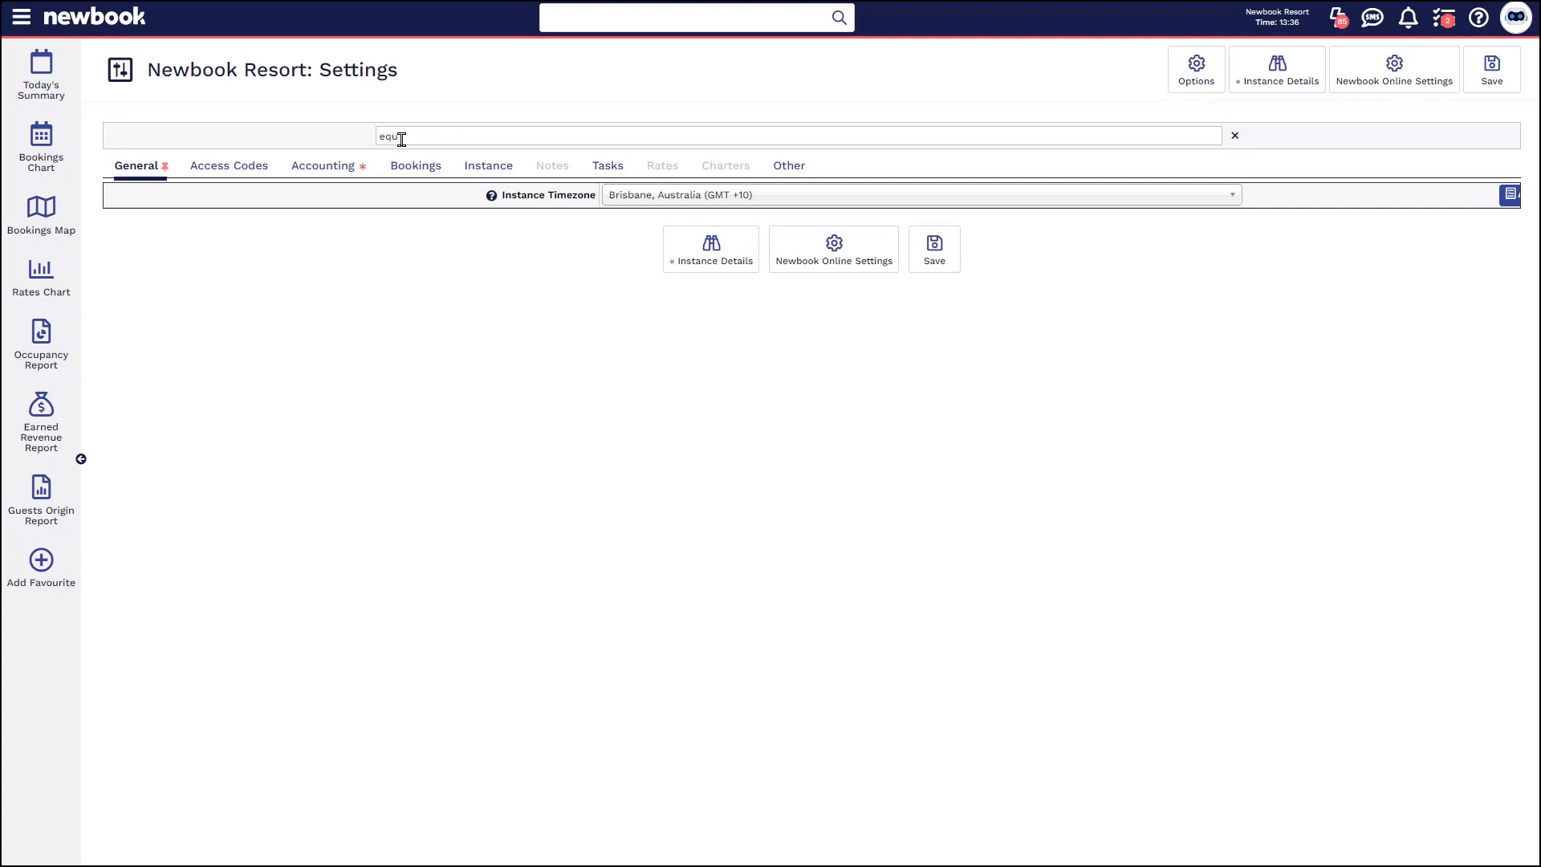
{"action": "type", "text": "ip"}
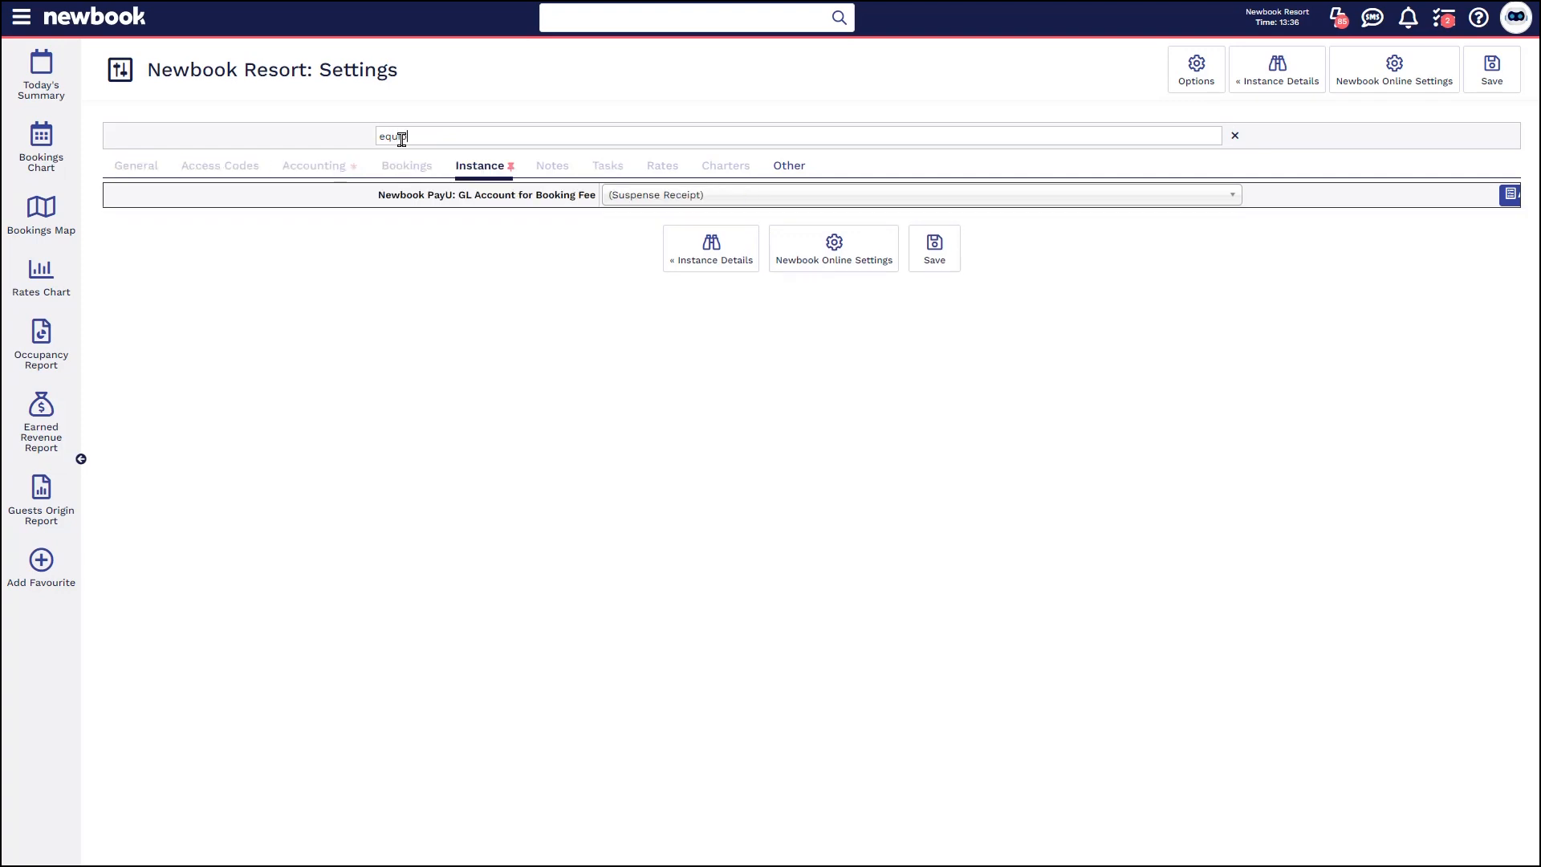
{"action": "left_click", "coordinate": [785, 166]}
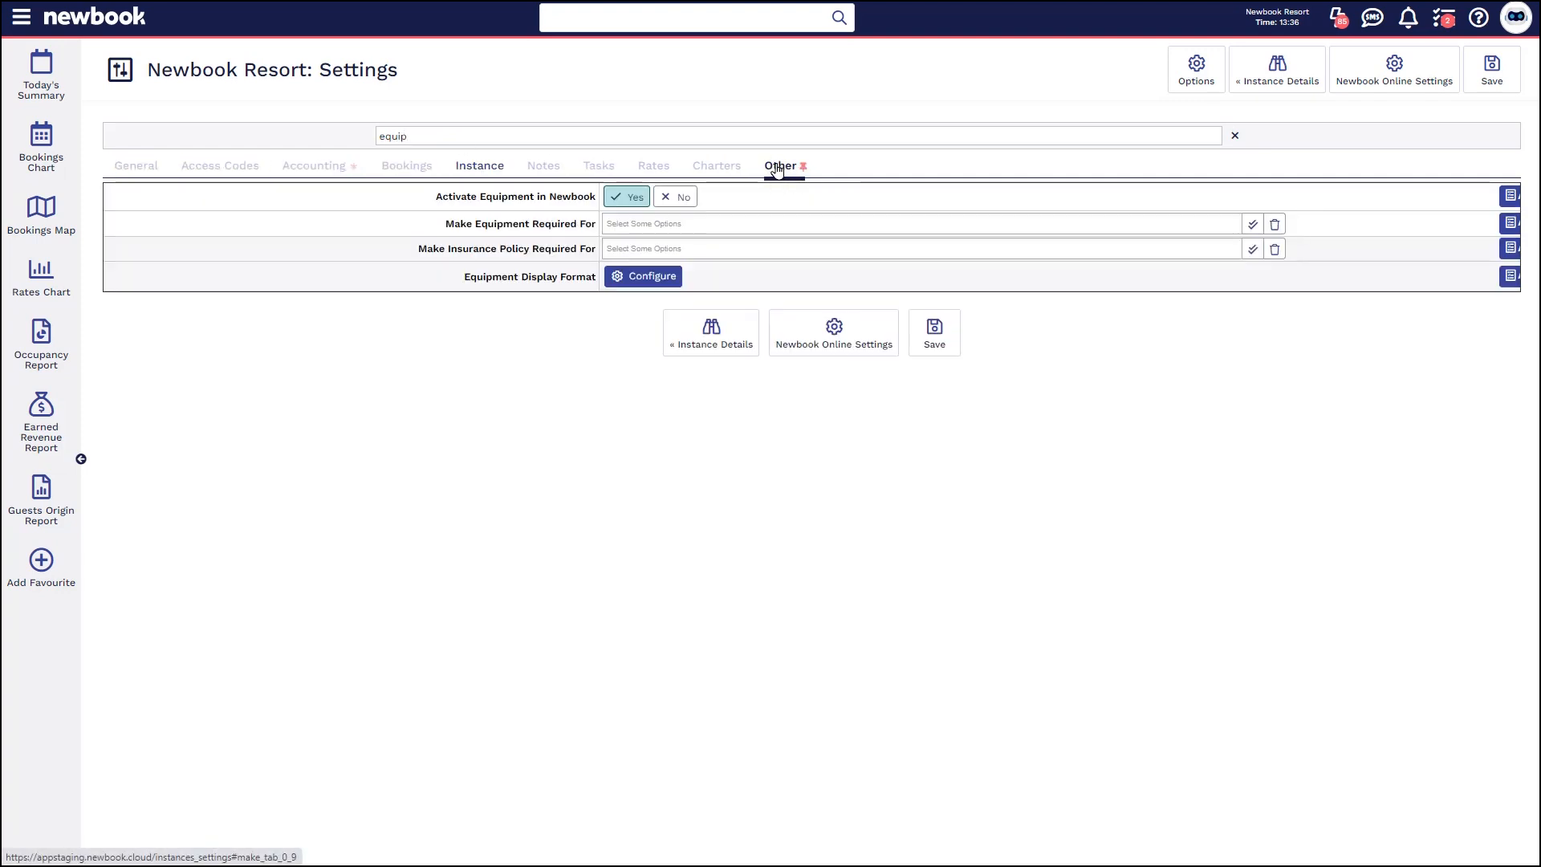
Examine the equipment settings for activation, required equipment, required insurance policy and display format
{"action": "left_click_drag", "start_coordinate": [435, 196], "coordinate": [578, 205]}
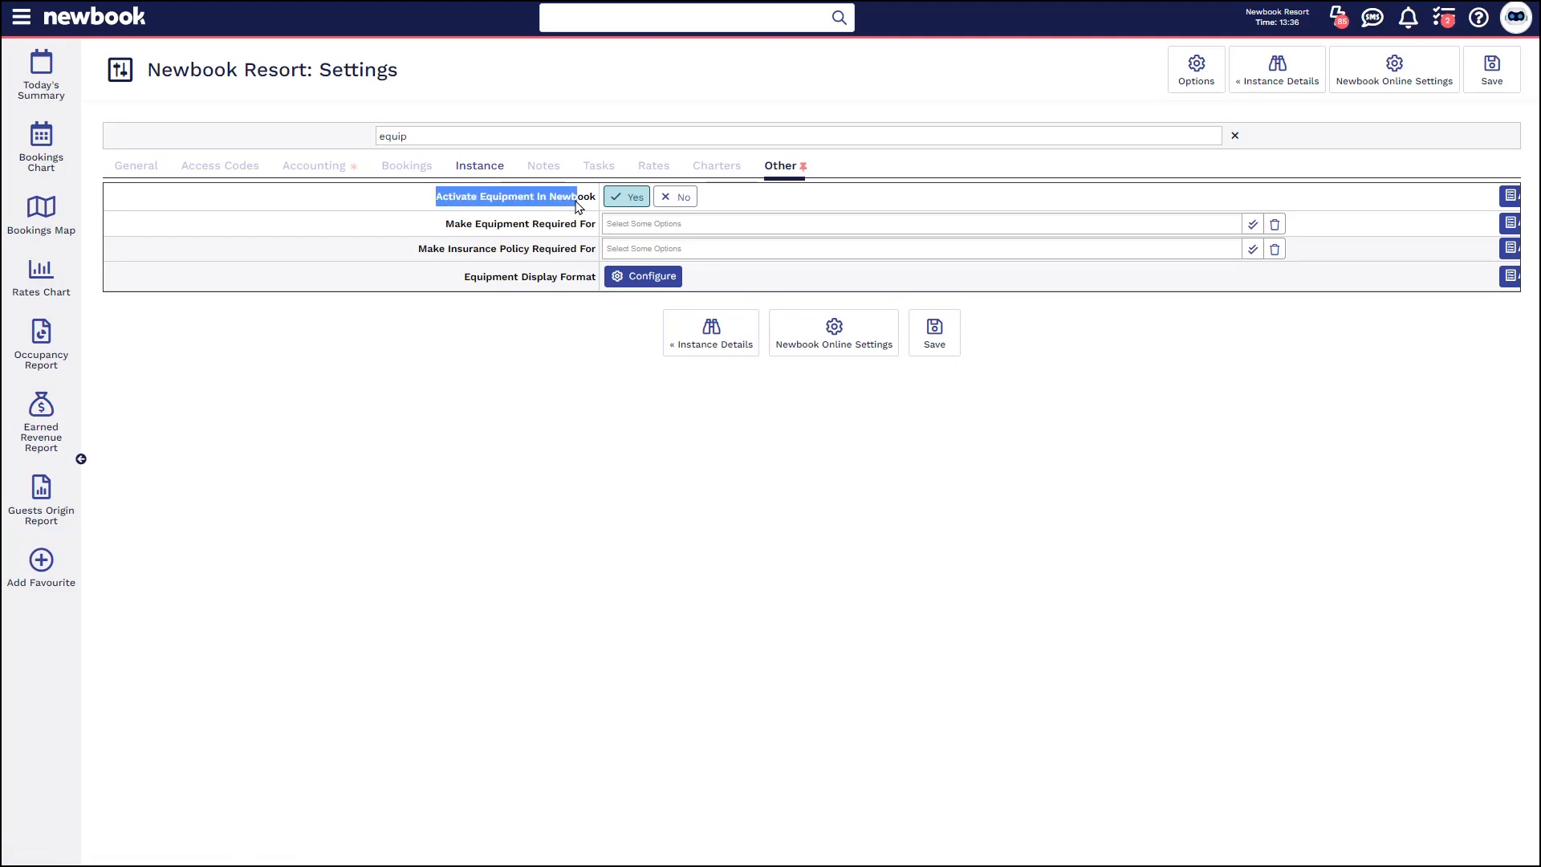
{"action": "left_click", "coordinate": [578, 206]}
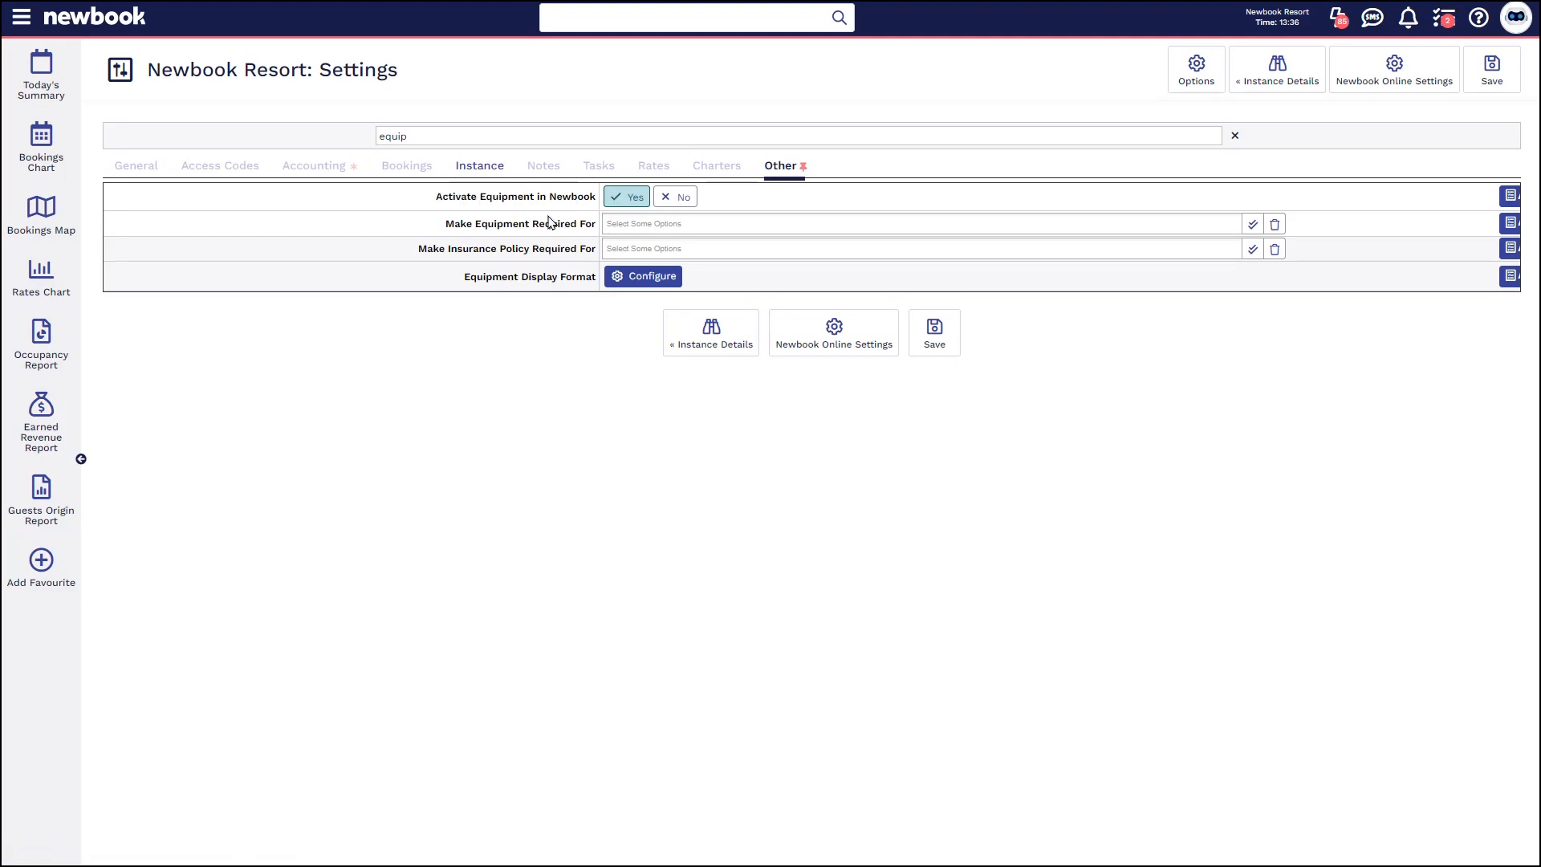
{"action": "left_click_drag", "start_coordinate": [448, 228], "coordinate": [592, 235]}
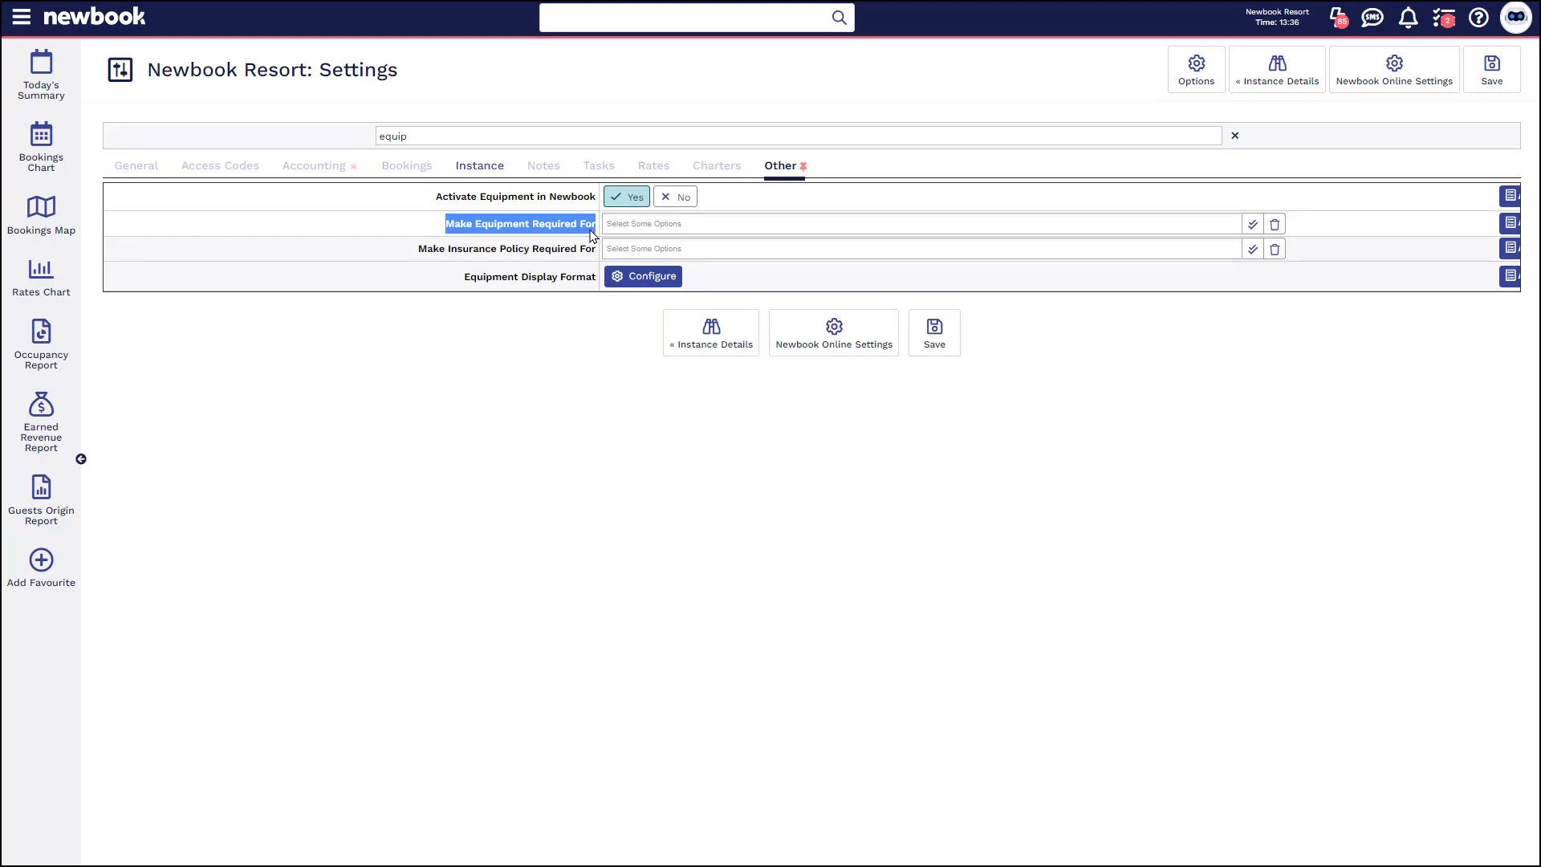
{"action": "left_click", "coordinate": [635, 223]}
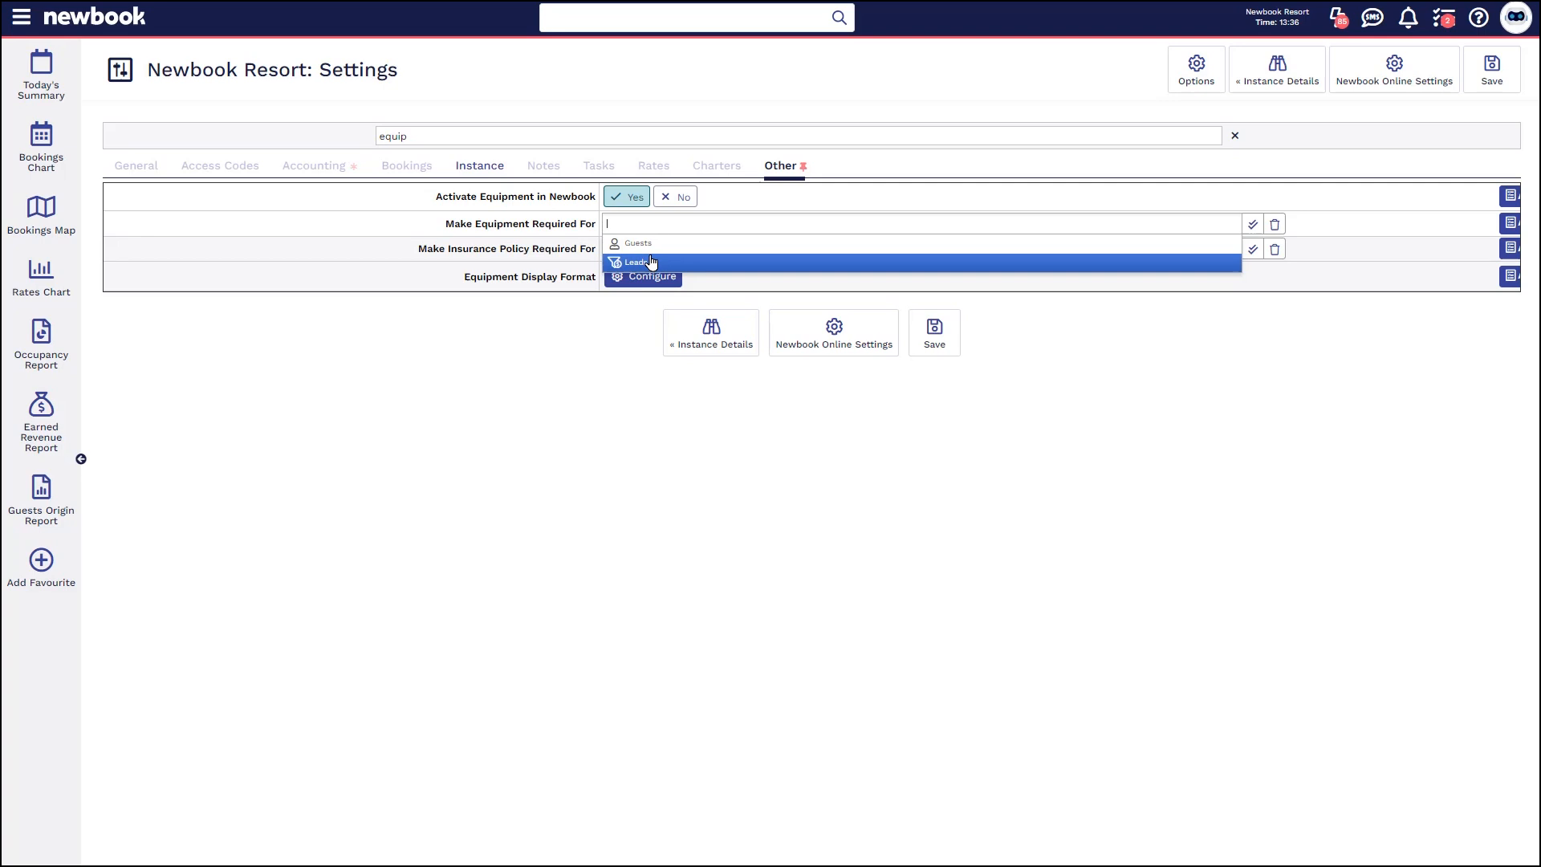
{"action": "left_click", "coordinate": [478, 358]}
{"action": "left_click_drag", "start_coordinate": [366, 256], "coordinate": [578, 256]}
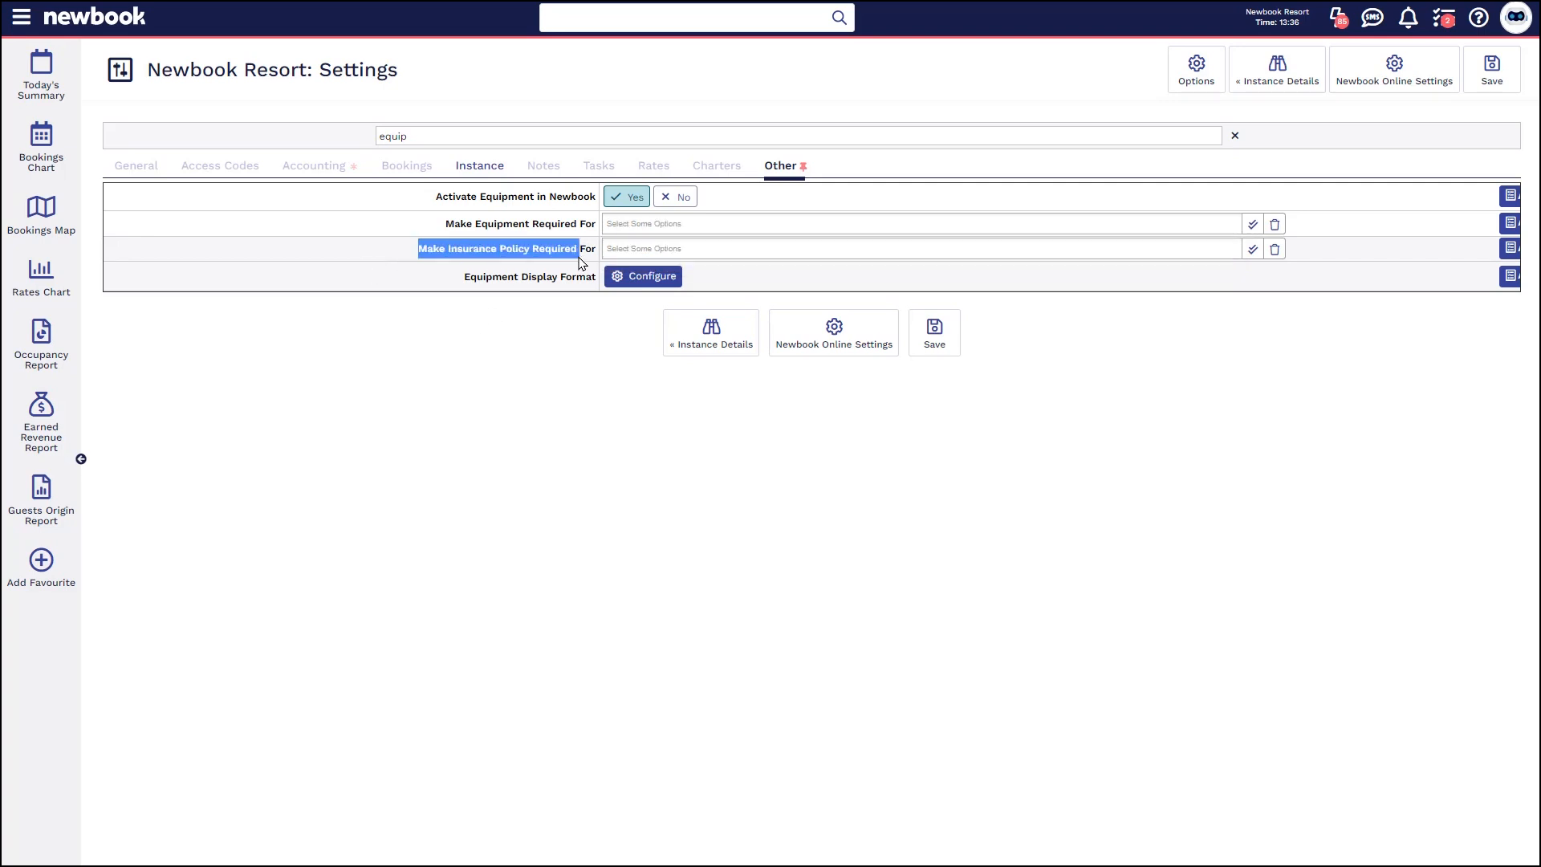
{"action": "left_click", "coordinate": [487, 367]}
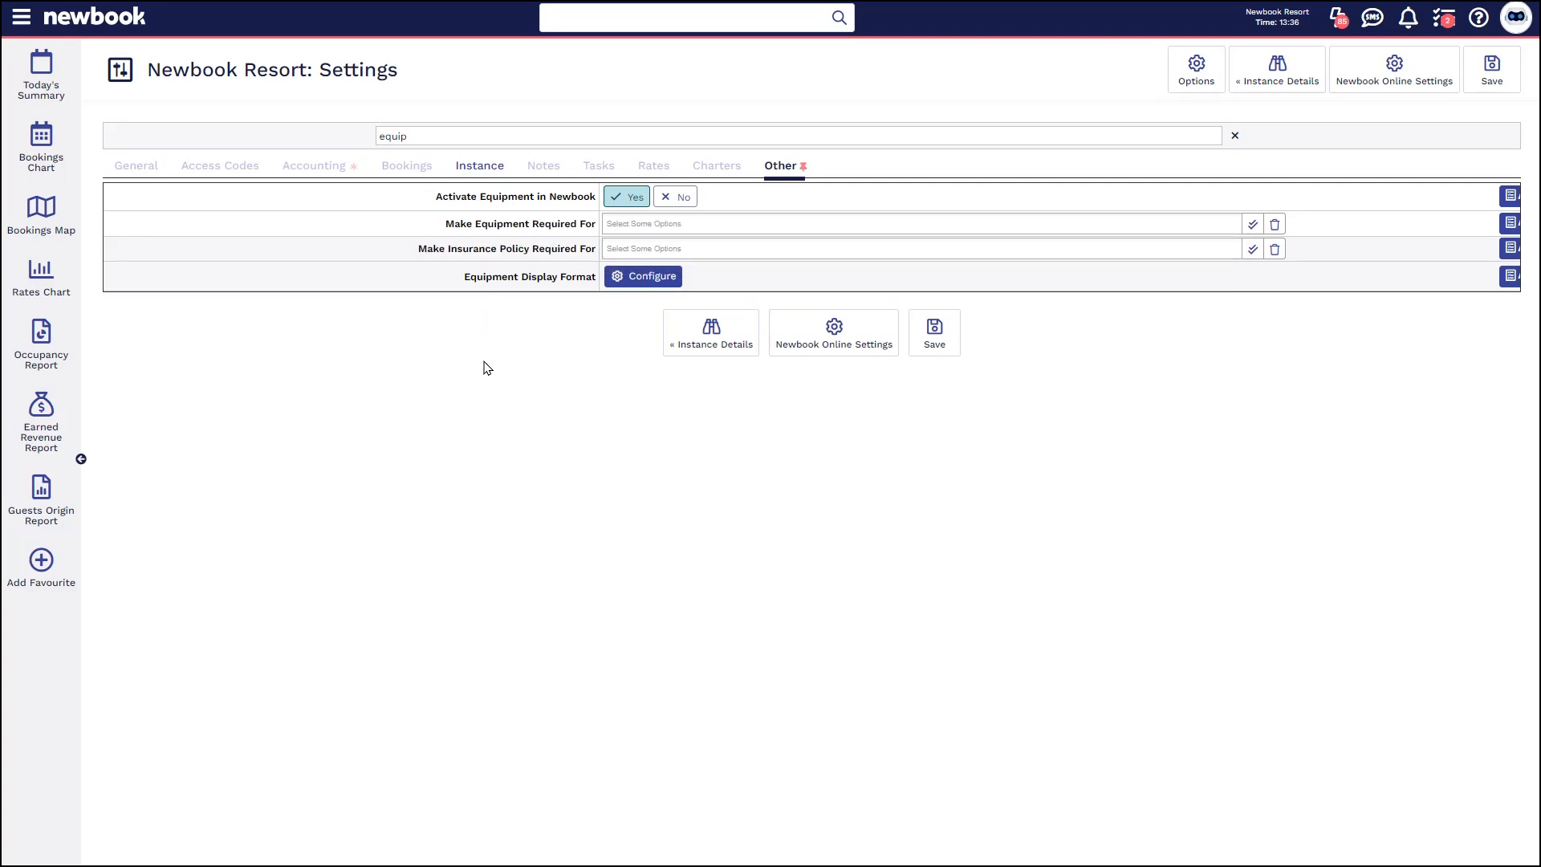
{"action": "left_click_drag", "start_coordinate": [462, 283], "coordinate": [598, 283]}
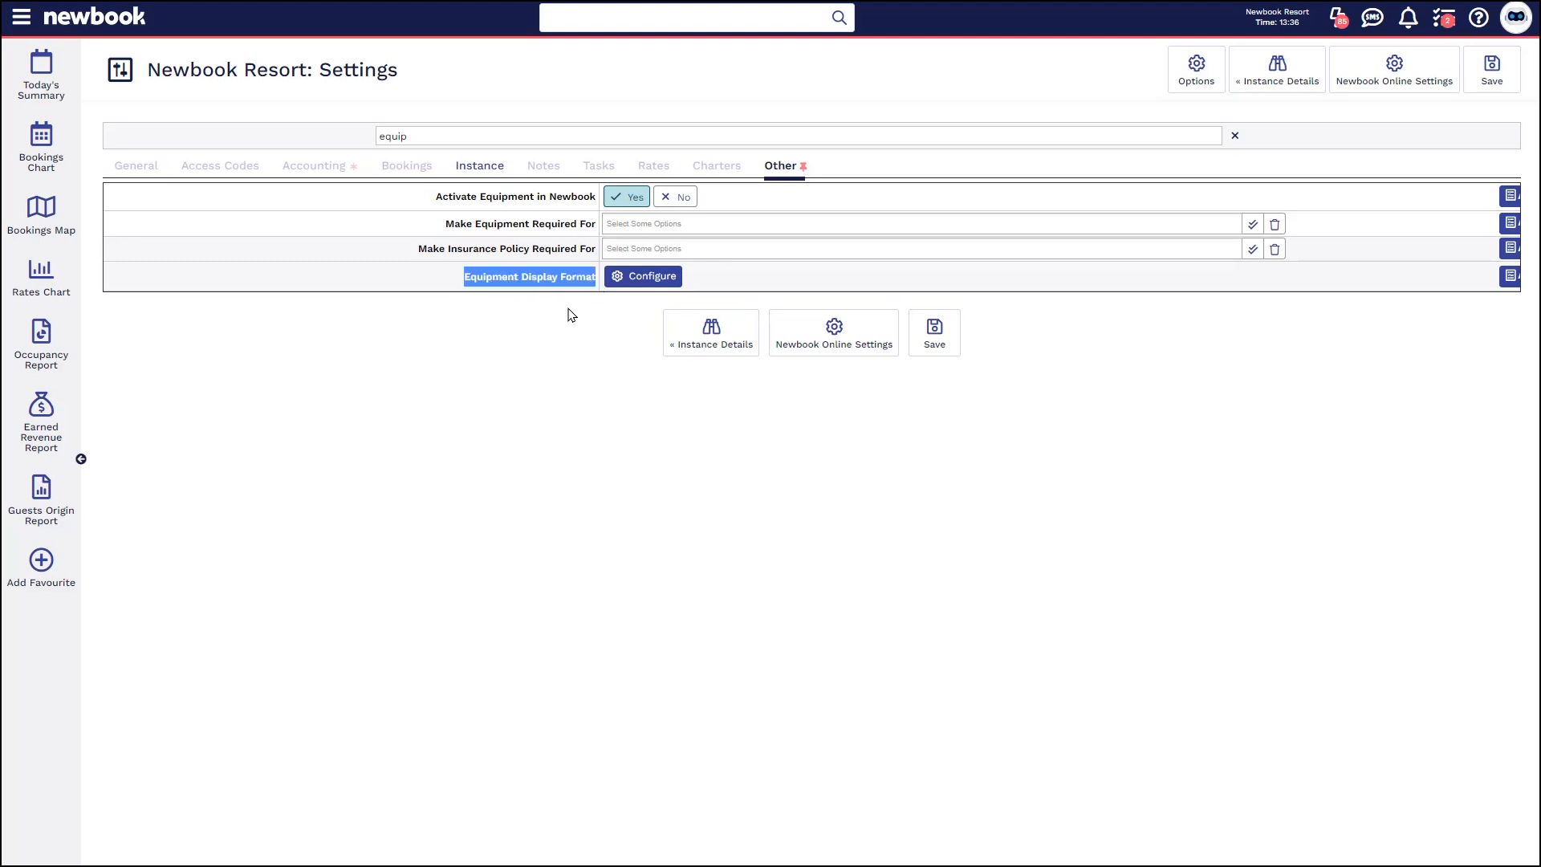
{"action": "left_click", "coordinate": [570, 314]}
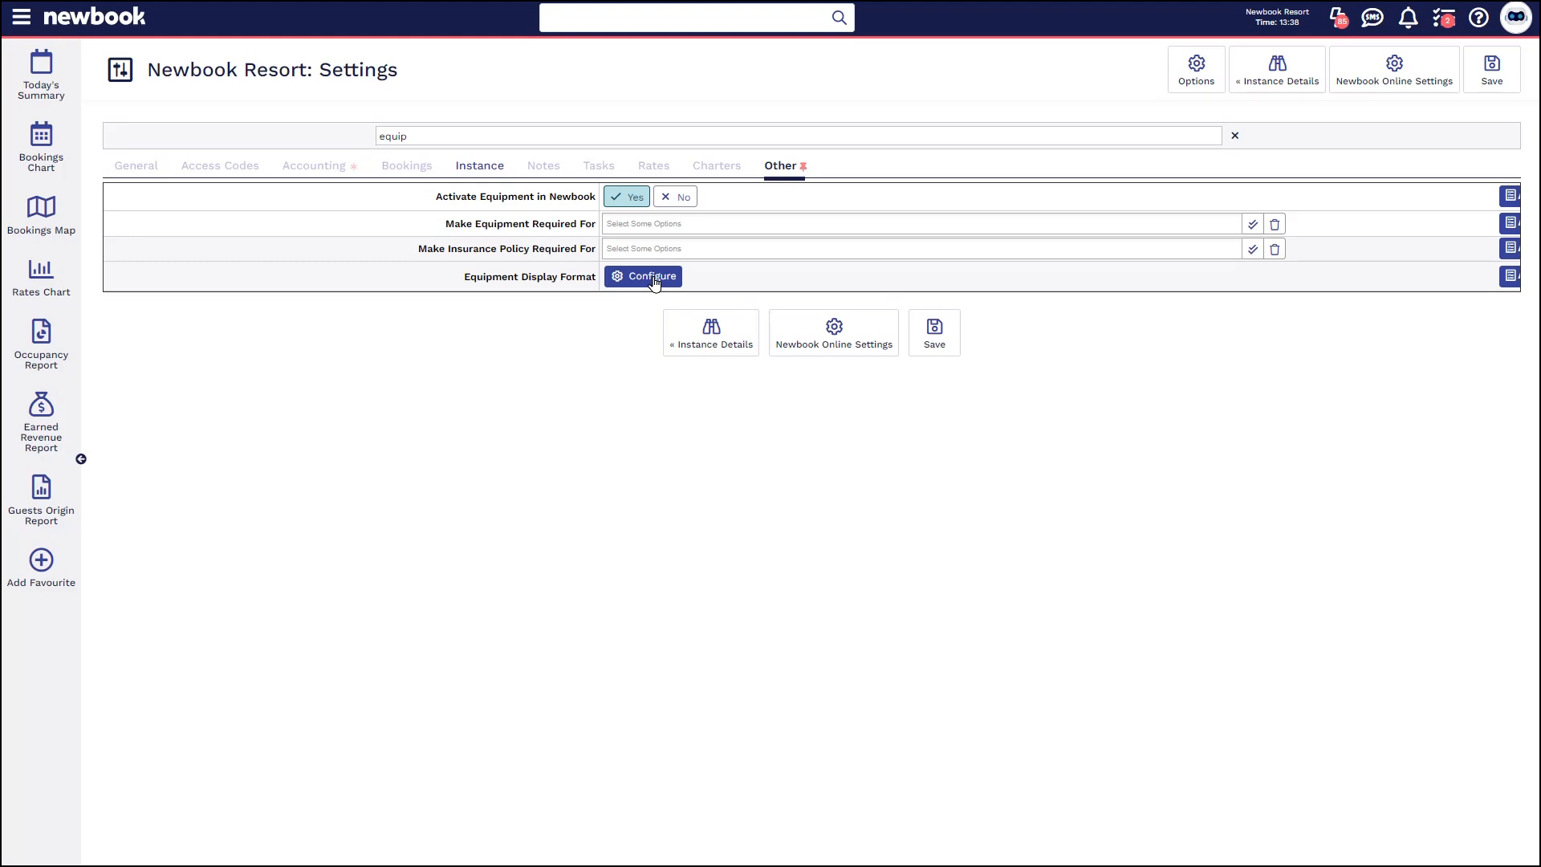
Configure the Equipment Display Format to show Equipment Type first, keep Equipment Length and hide Equipment Name, and save the settings
{"action": "left_click", "coordinate": [653, 277]}
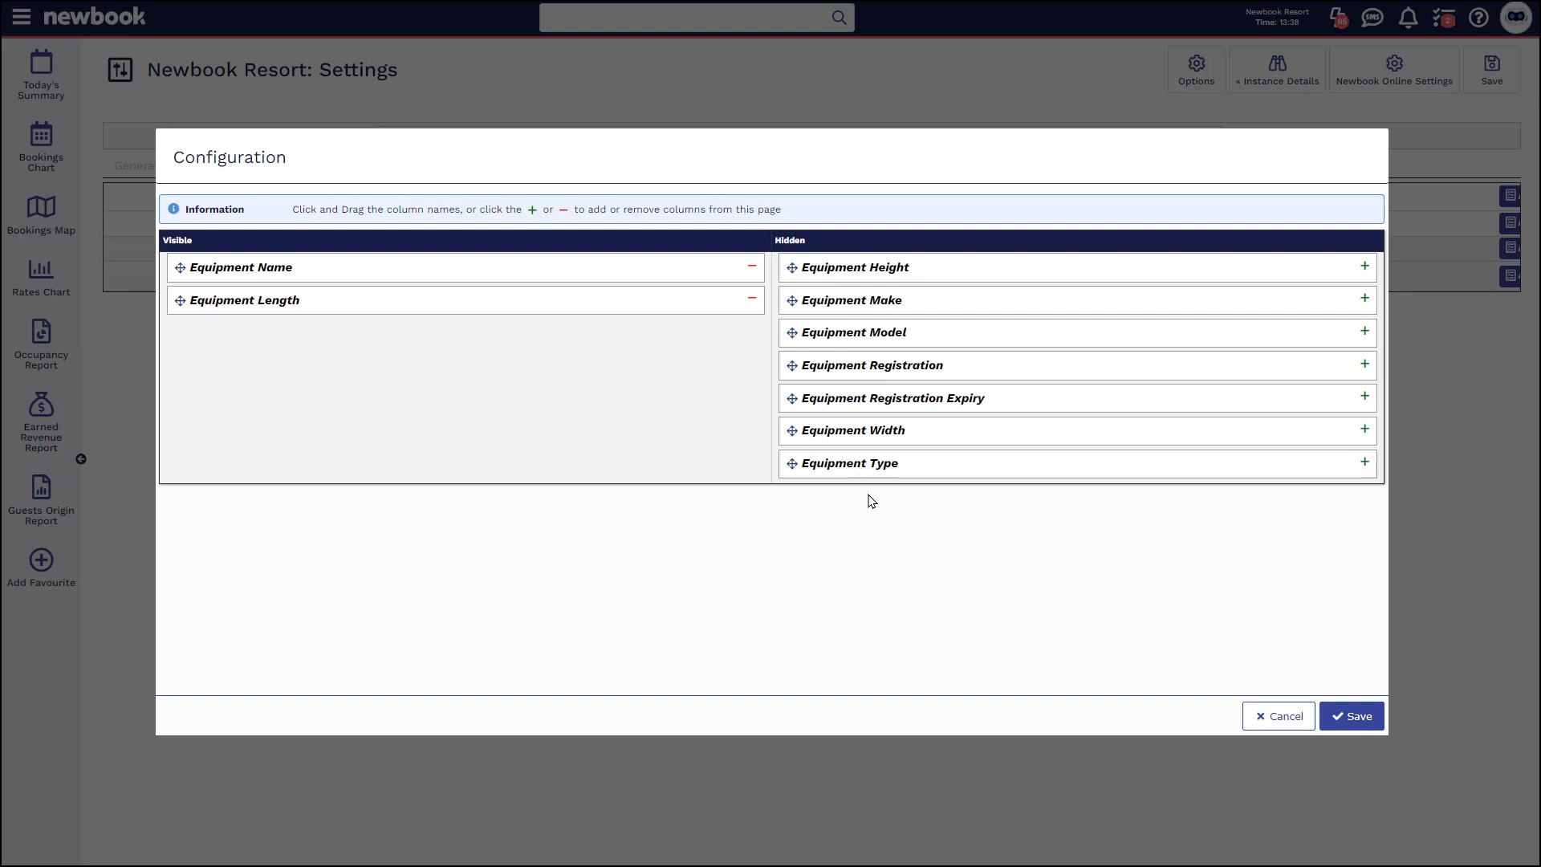
{"action": "left_click", "coordinate": [1364, 463]}
{"action": "left_click_drag", "start_coordinate": [275, 330], "coordinate": [282, 280]}
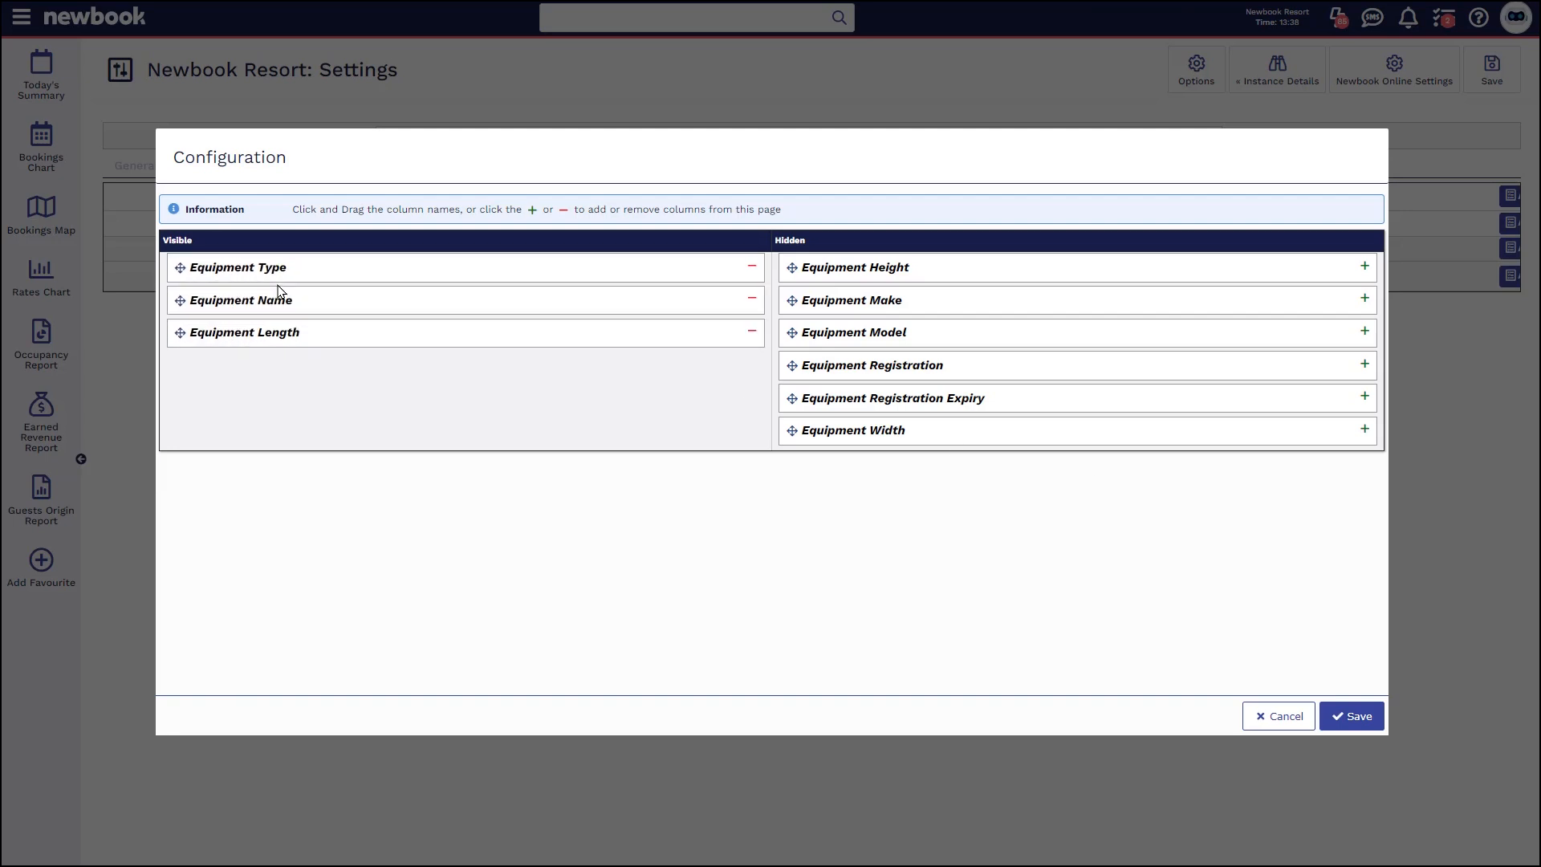
{"action": "left_click", "coordinate": [752, 299]}
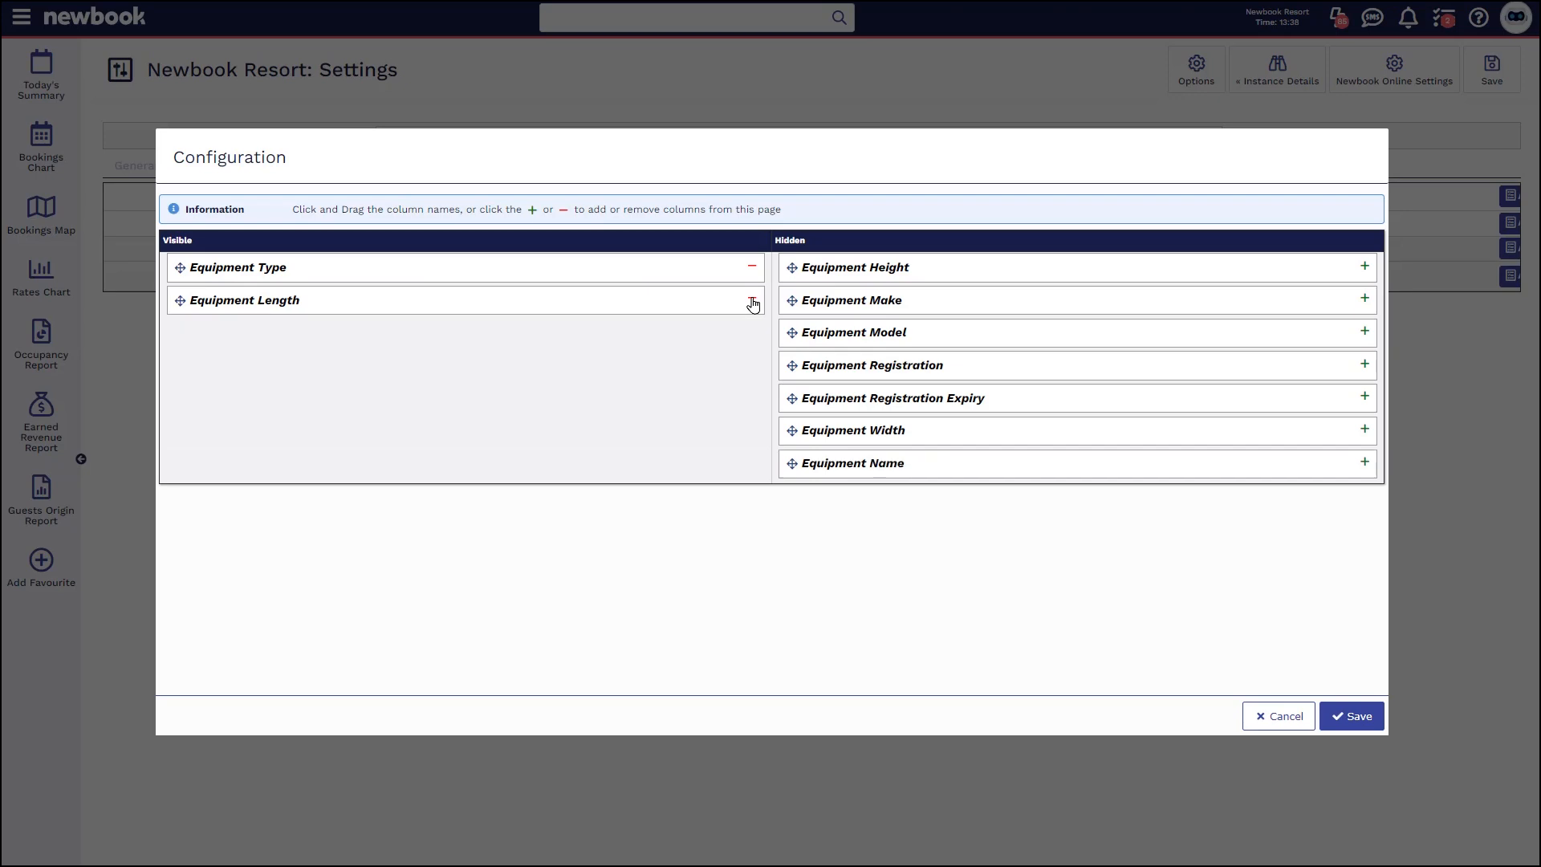
{"action": "left_click", "coordinate": [1338, 722]}
{"action": "left_click", "coordinate": [930, 334]}
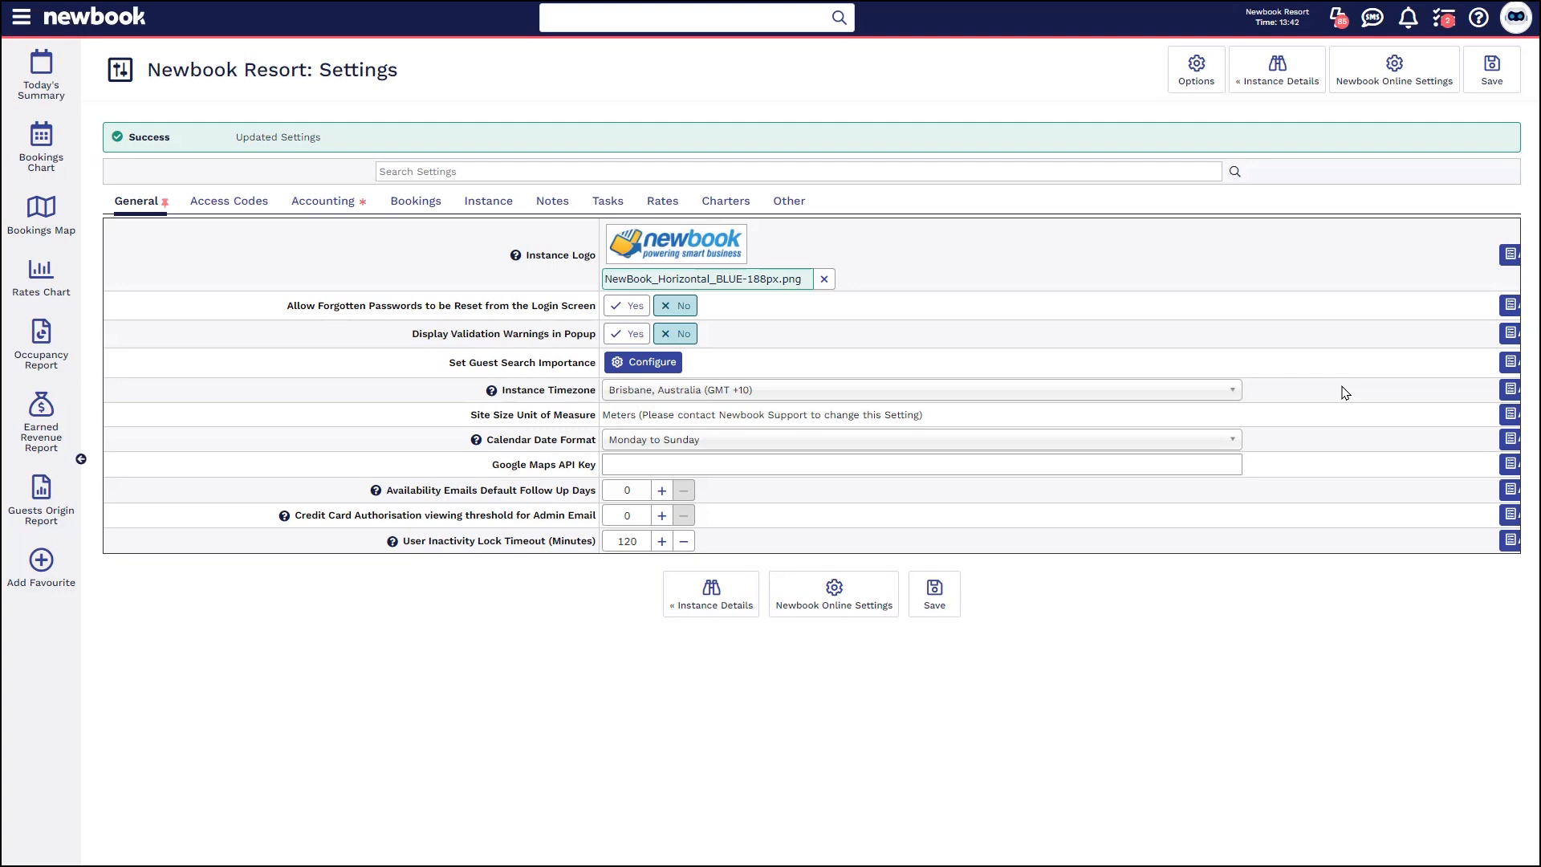
Create an equipment type named "Tent" in Equipment Types and save it with the option to add another
{"action": "left_click", "coordinate": [21, 20]}
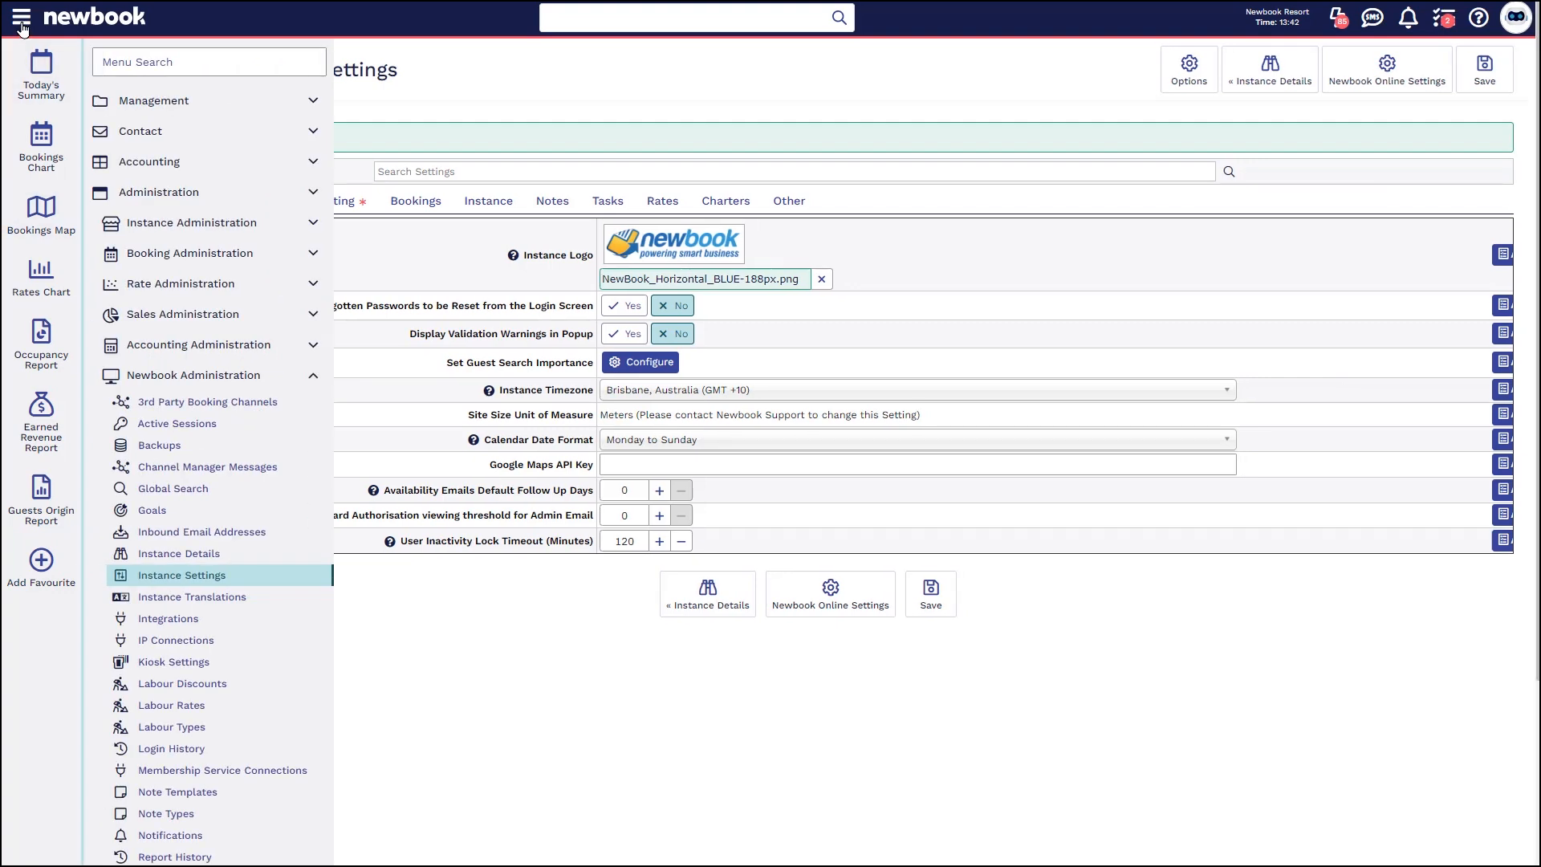
{"action": "type", "text": "equip"}
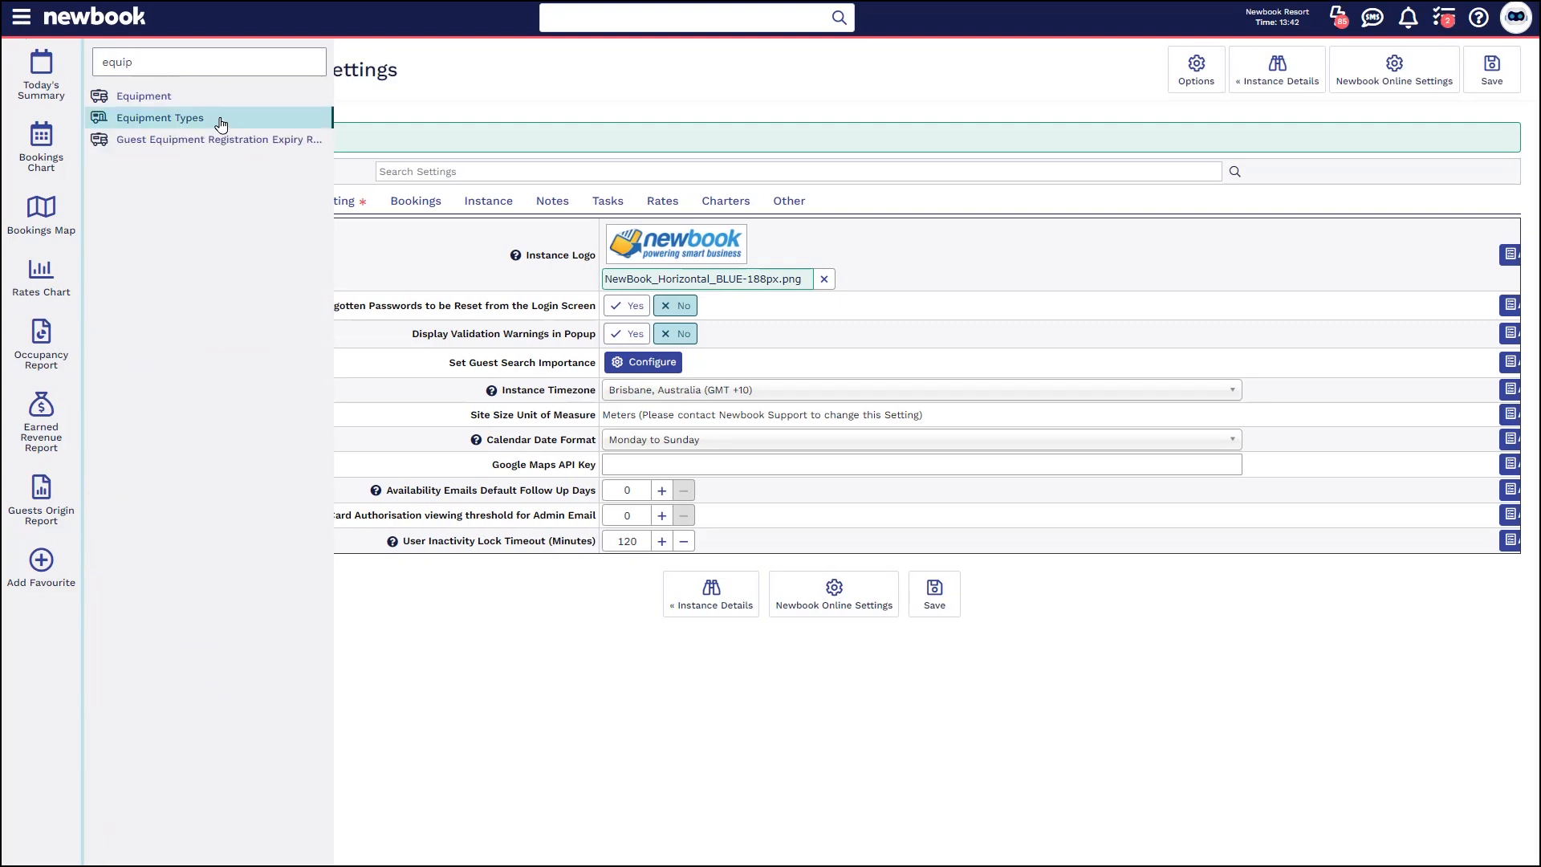
{"action": "left_click", "coordinate": [221, 116]}
{"action": "left_click", "coordinate": [1300, 71]}
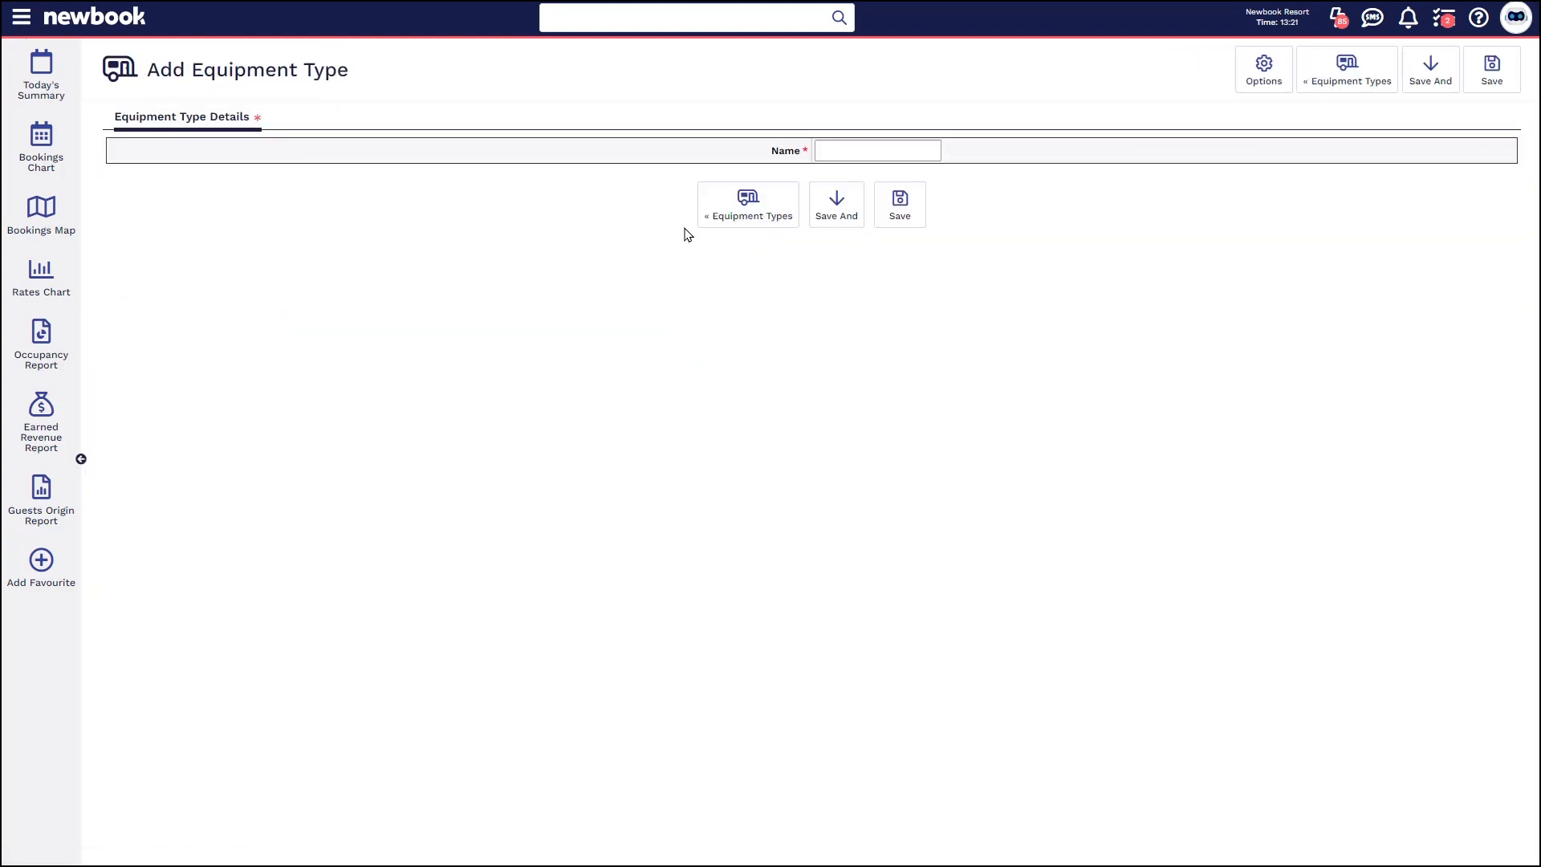
{"action": "left_click_drag", "start_coordinate": [775, 157], "coordinate": [837, 150]}
{"action": "left_click", "coordinate": [838, 151]}
{"action": "type", "text": "Ten"}
{"action": "mouse_move", "coordinate": [837, 205]}
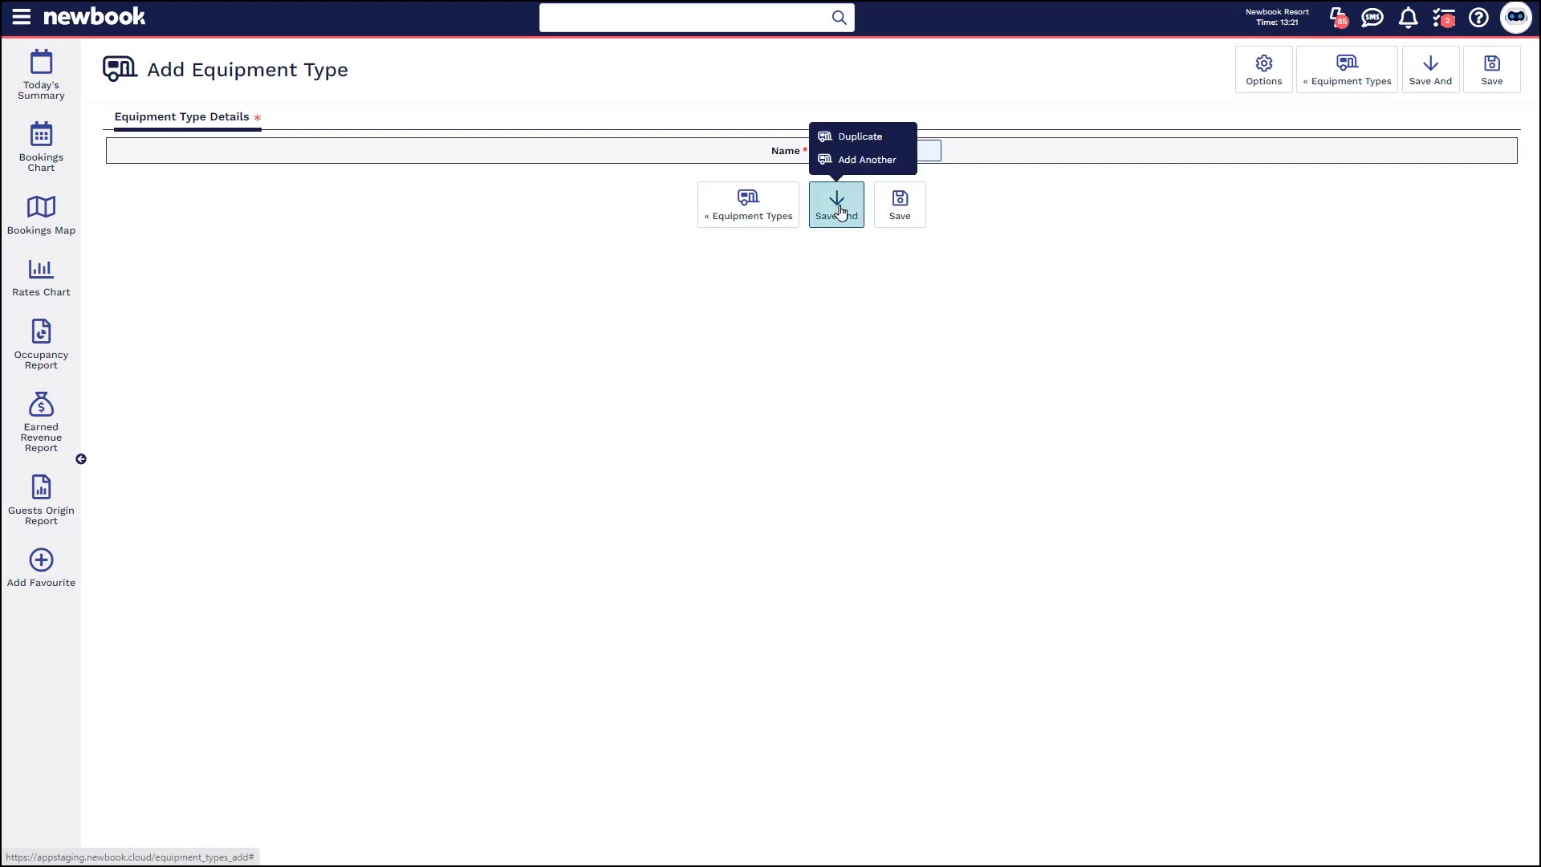
{"action": "left_click", "coordinate": [847, 159]}
Create and save a second equipment type named "Camper", and return to the equipment types list
{"action": "left_click", "coordinate": [843, 201]}
{"action": "type", "text": "Camper"}
{"action": "left_click", "coordinate": [900, 255]}
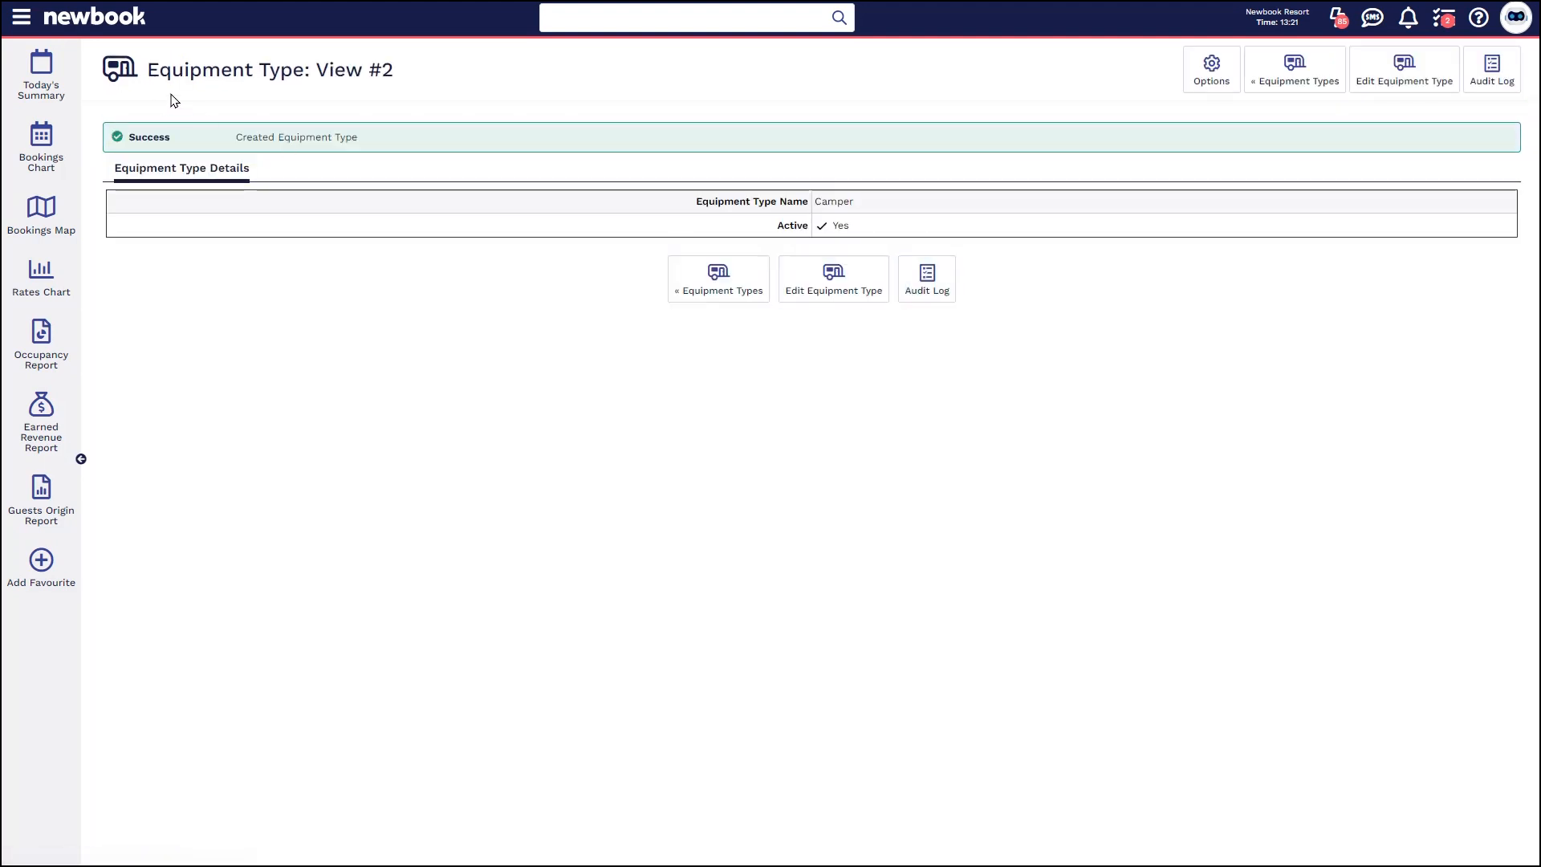
{"action": "left_click_drag", "start_coordinate": [171, 94], "coordinate": [446, 94]}
{"action": "left_click", "coordinate": [1292, 95]}
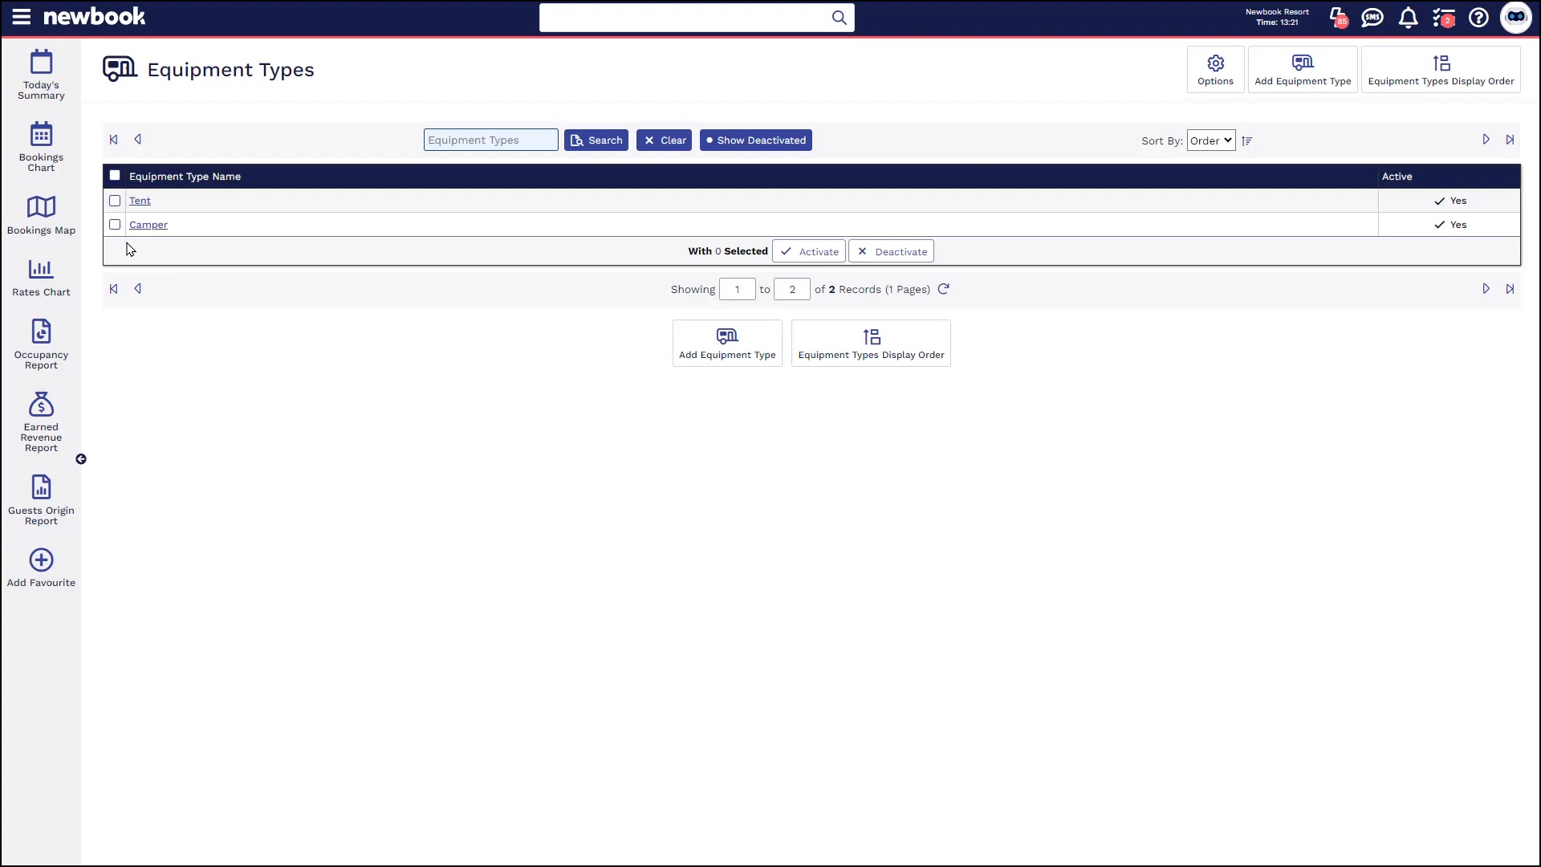
Start a new record in Site Sizes and name it "Up to 5 Meters"
{"action": "left_click", "coordinate": [21, 18]}
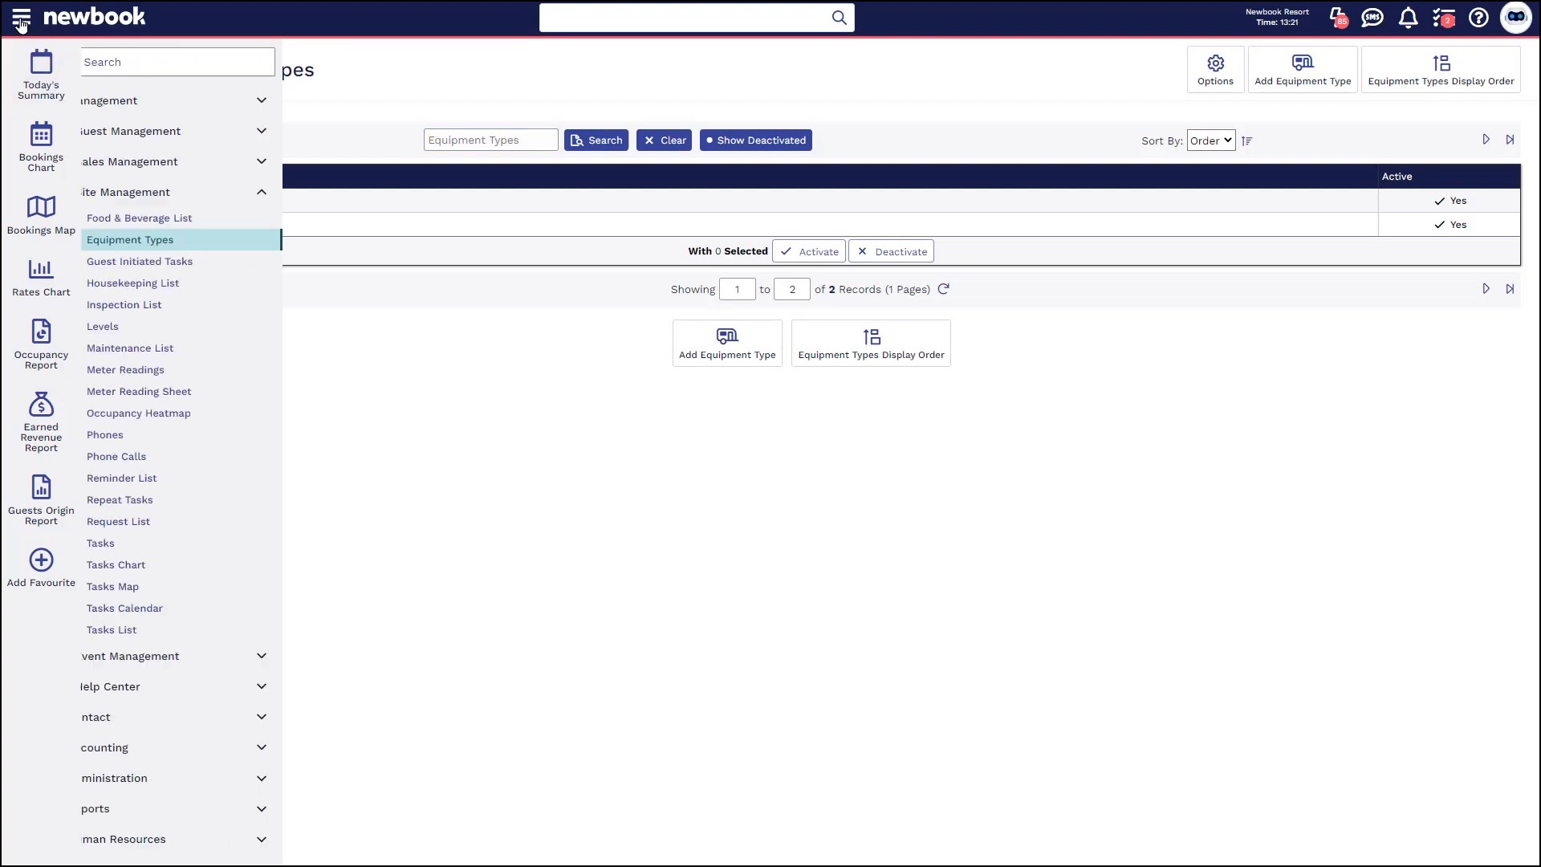
{"action": "type", "text": "site"}
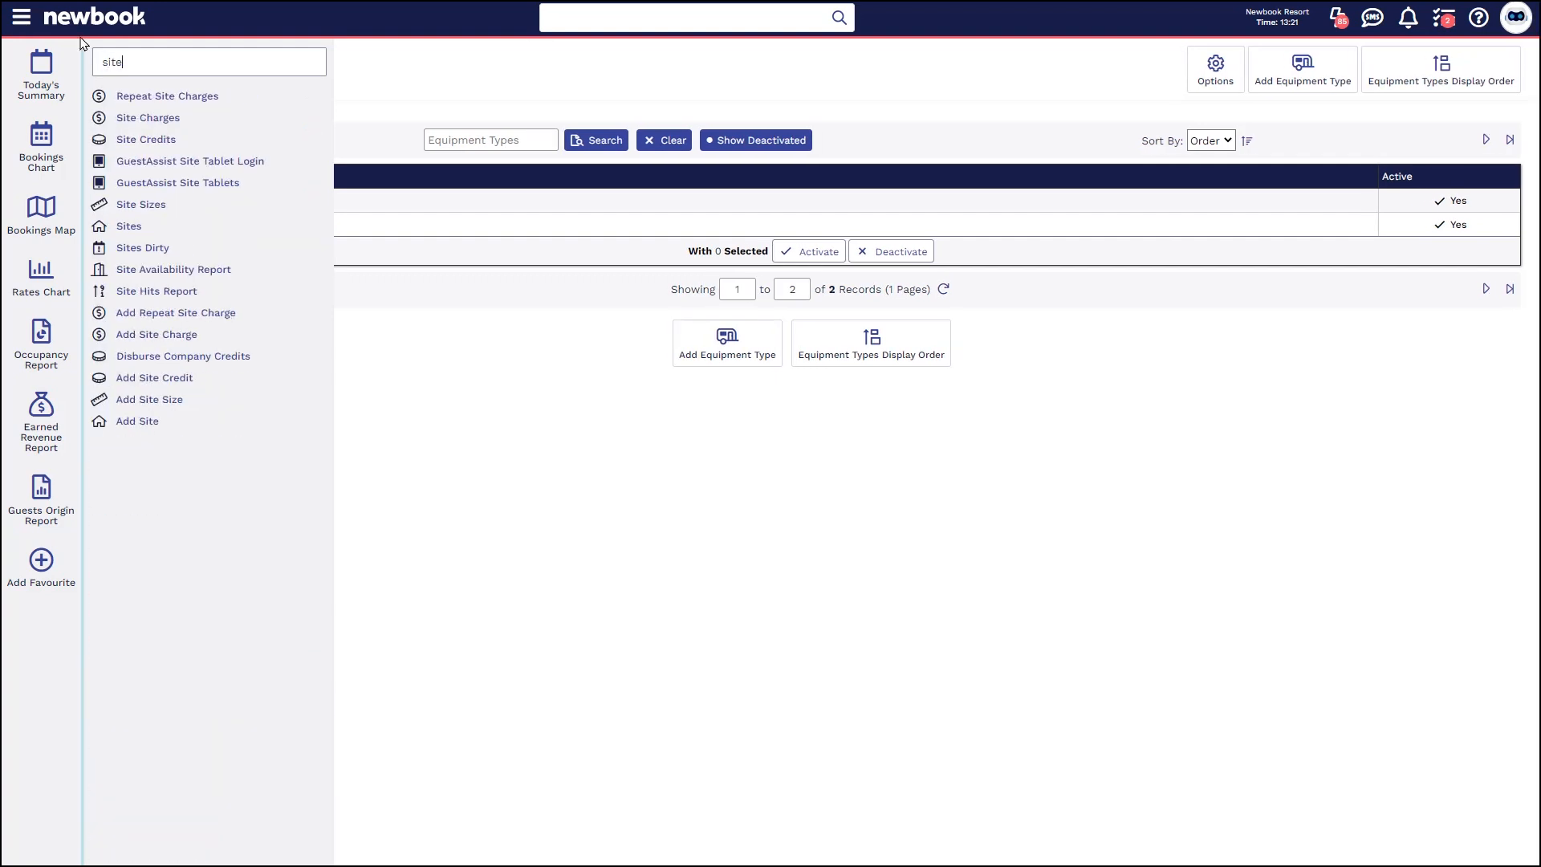
{"action": "left_click", "coordinate": [146, 207]}
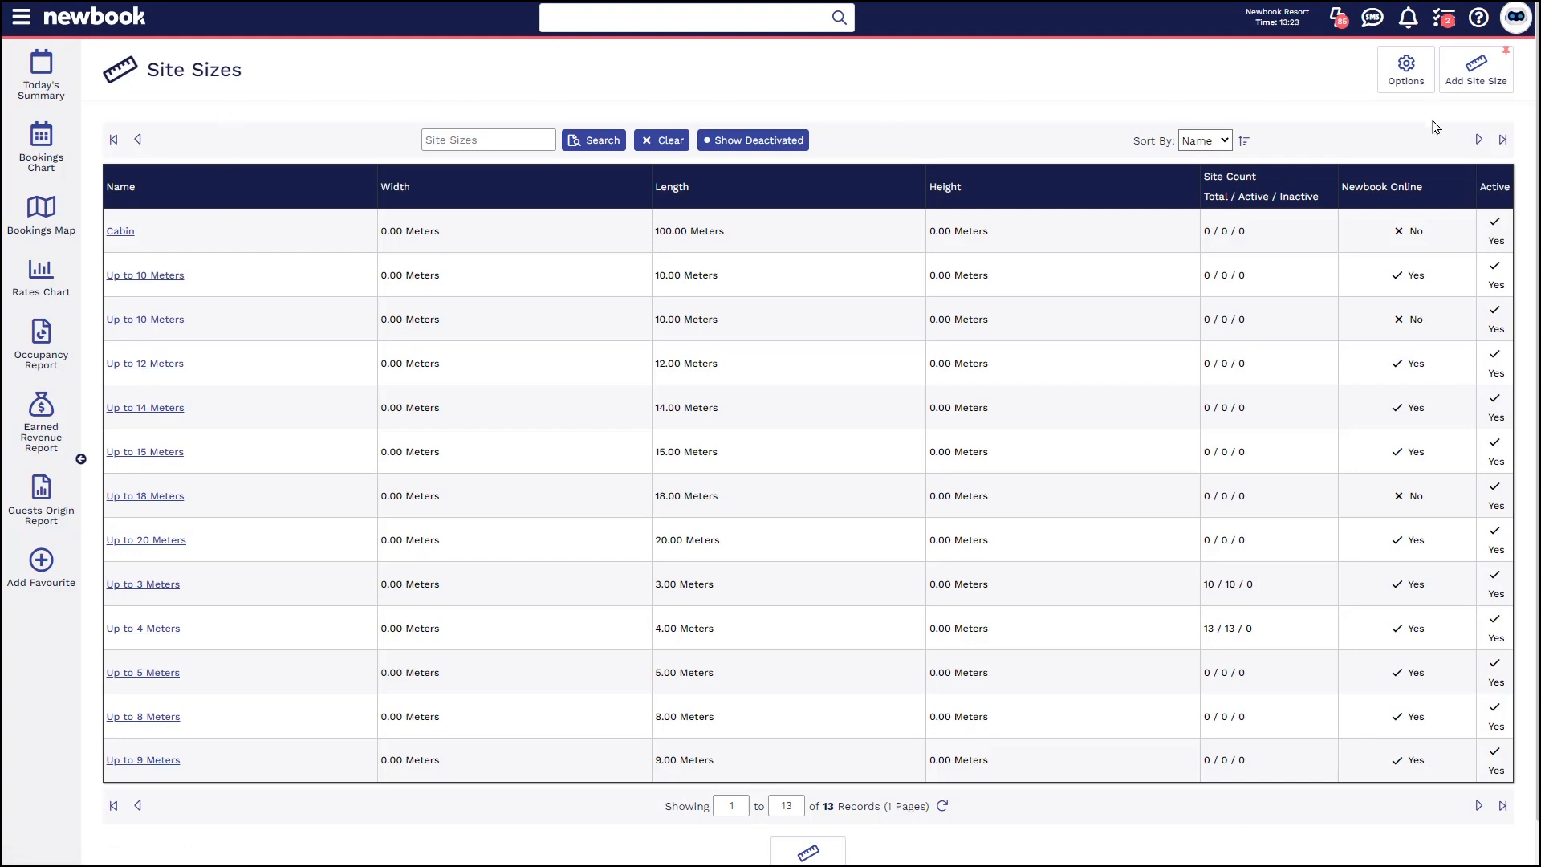
{"action": "left_click", "coordinate": [1476, 71]}
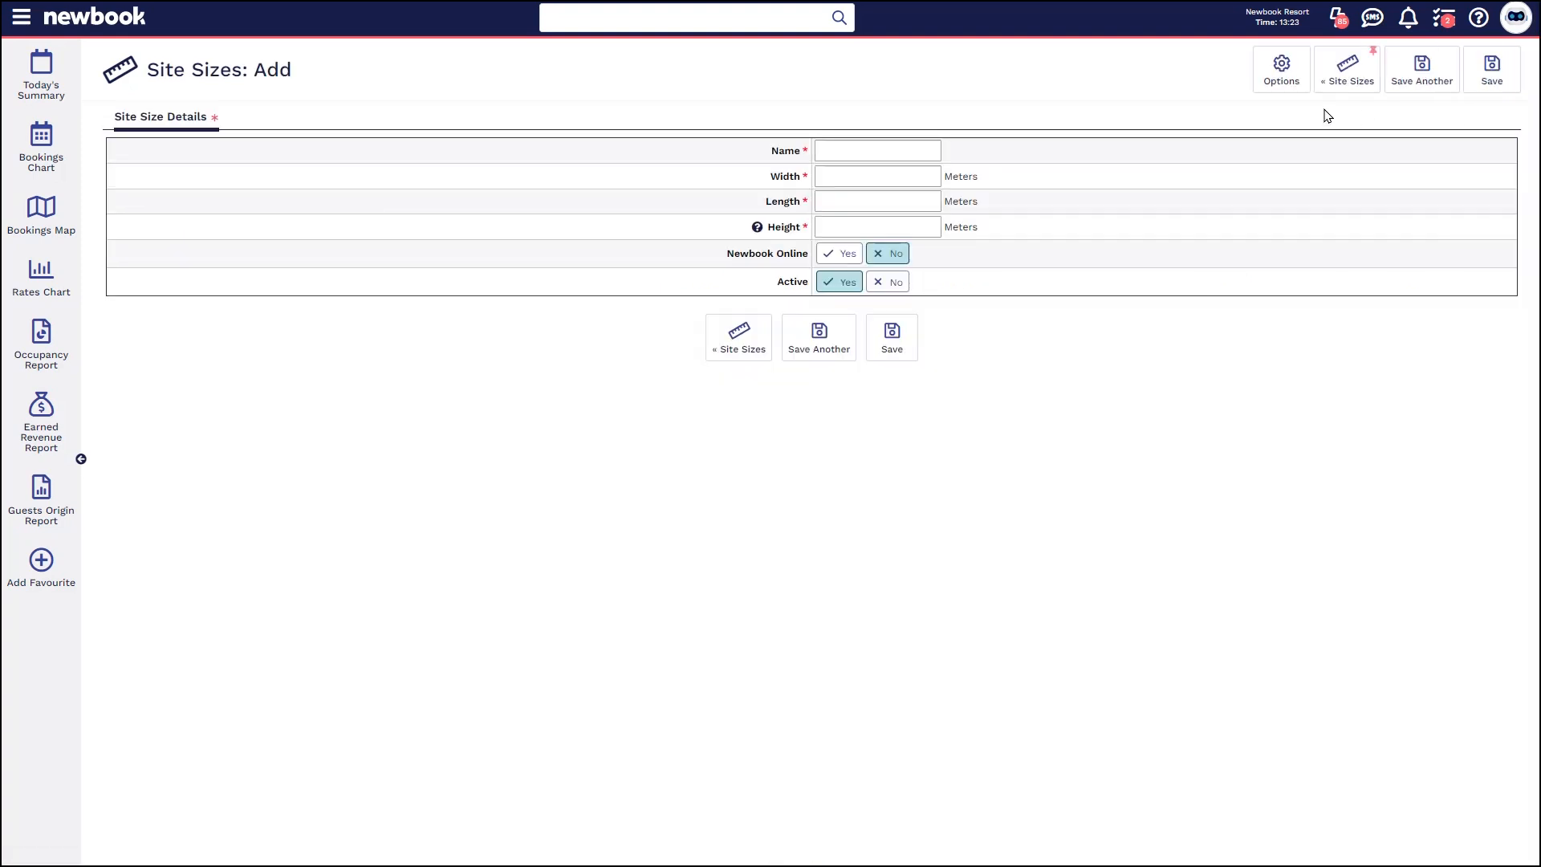
{"action": "left_click_drag", "start_coordinate": [765, 150], "coordinate": [836, 146]}
{"action": "left_click", "coordinate": [836, 146]}
{"action": "type", "text": "Up to 5 Me"}
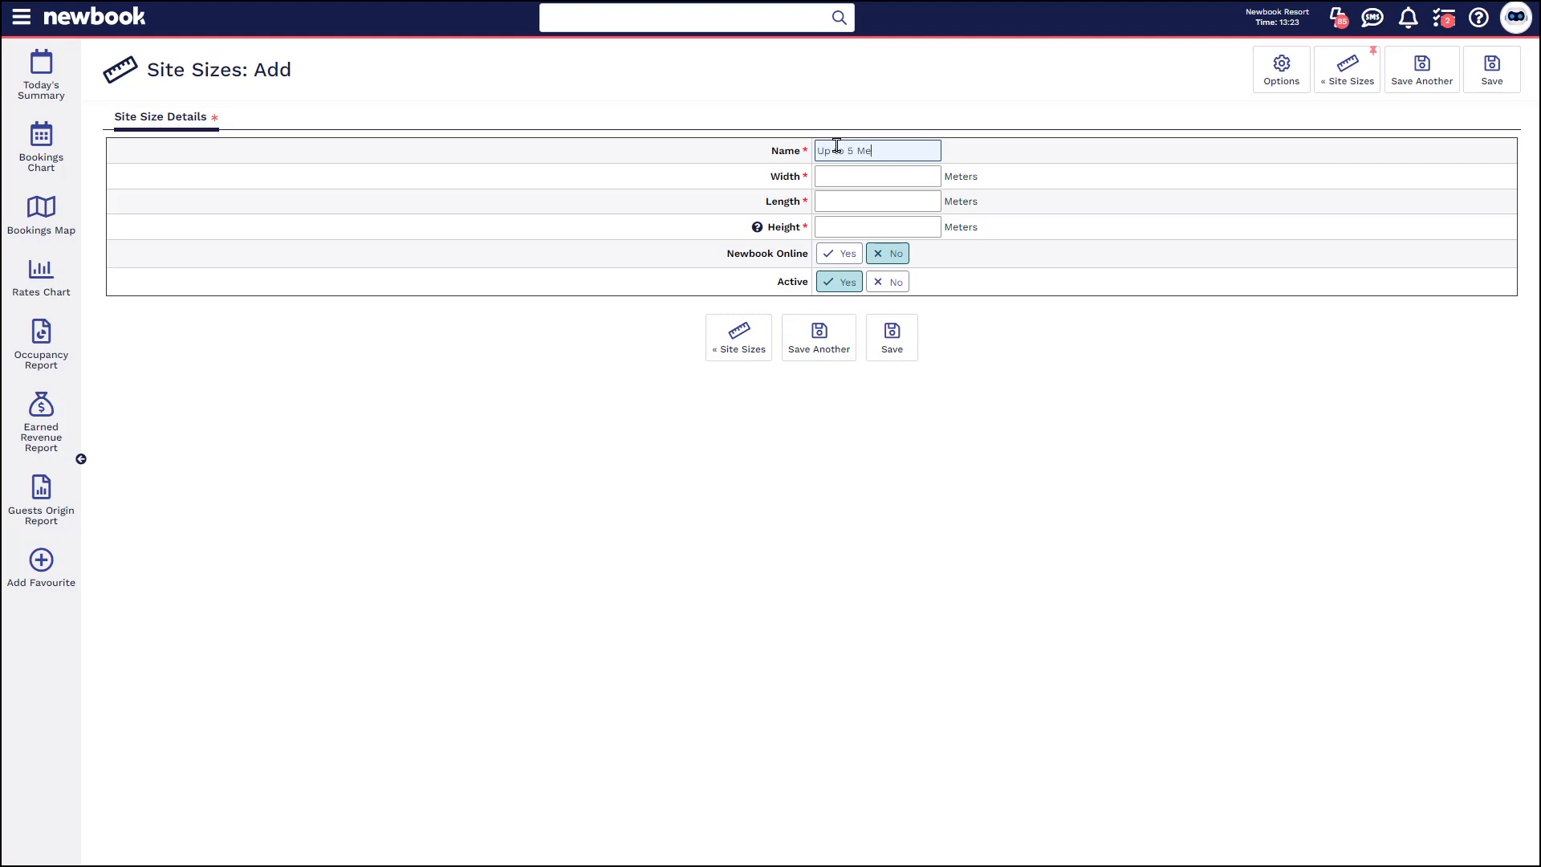
{"action": "type", "text": "ters"}
Set the new site size's length to 5 meters and its width and height to 0
{"action": "left_click_drag", "start_coordinate": [763, 176], "coordinate": [812, 210]}
{"action": "left_click", "coordinate": [838, 202]}
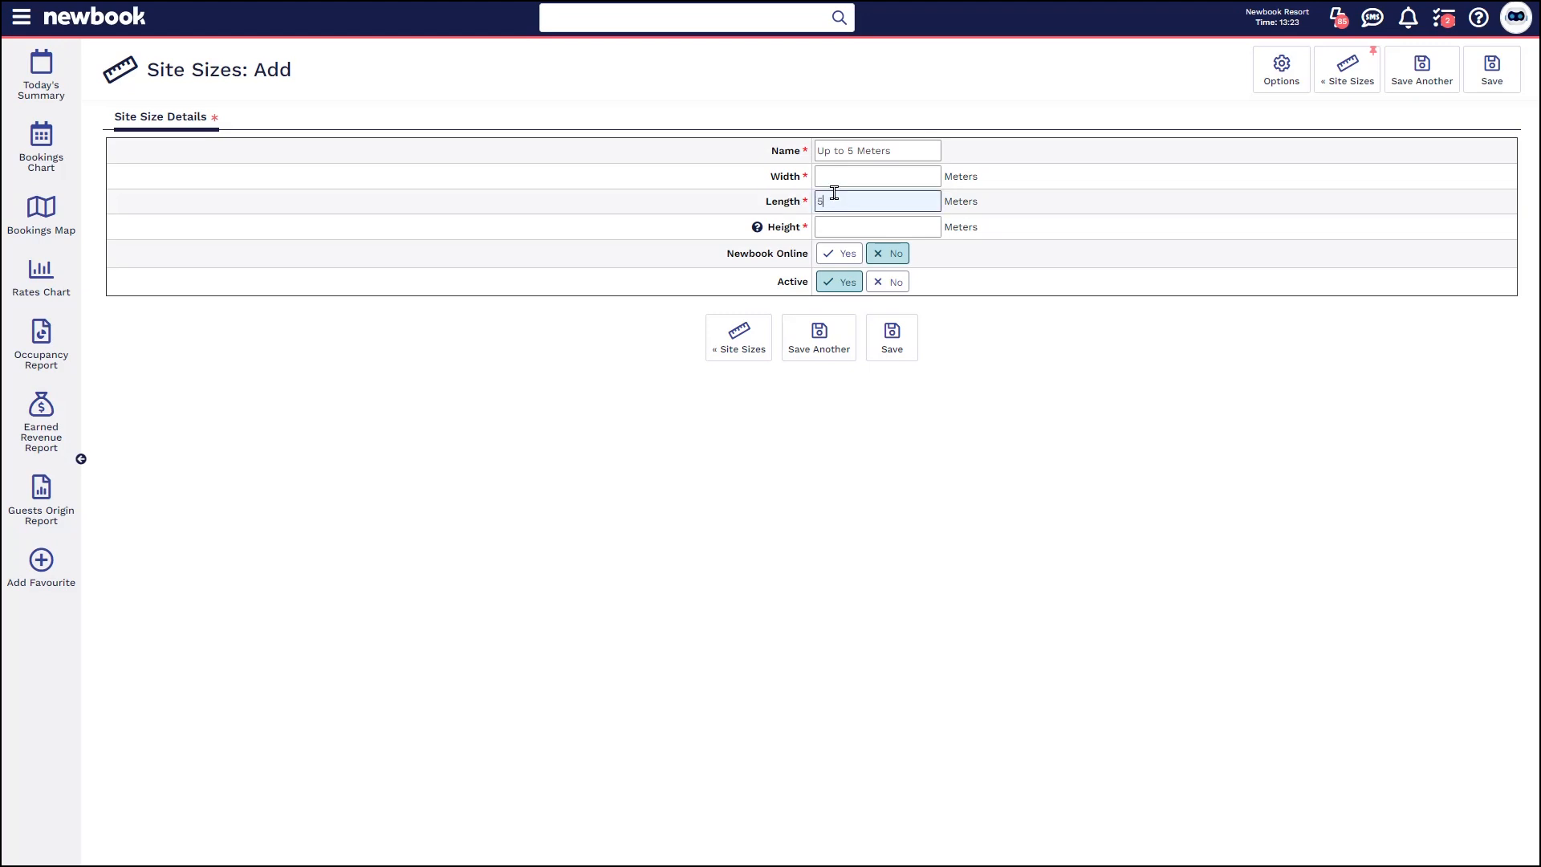
{"action": "left_click", "coordinate": [833, 178]}
{"action": "type", "text": "0"}
{"action": "left_click", "coordinate": [827, 226]}
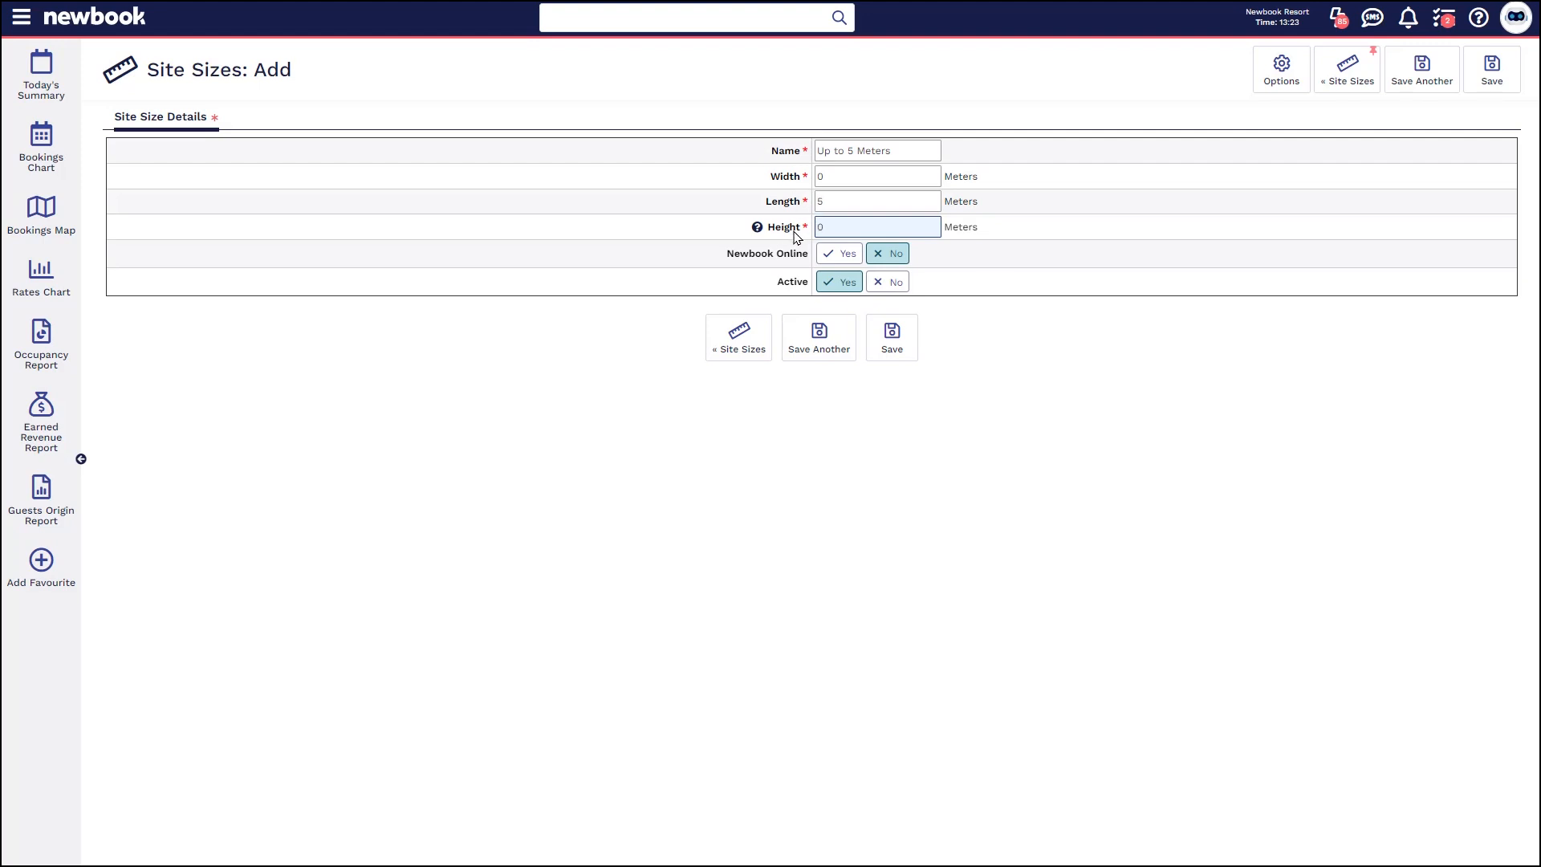
Enable Newbook Online for the site size and save it with the option to add another
{"action": "left_click_drag", "start_coordinate": [722, 257], "coordinate": [817, 262]}
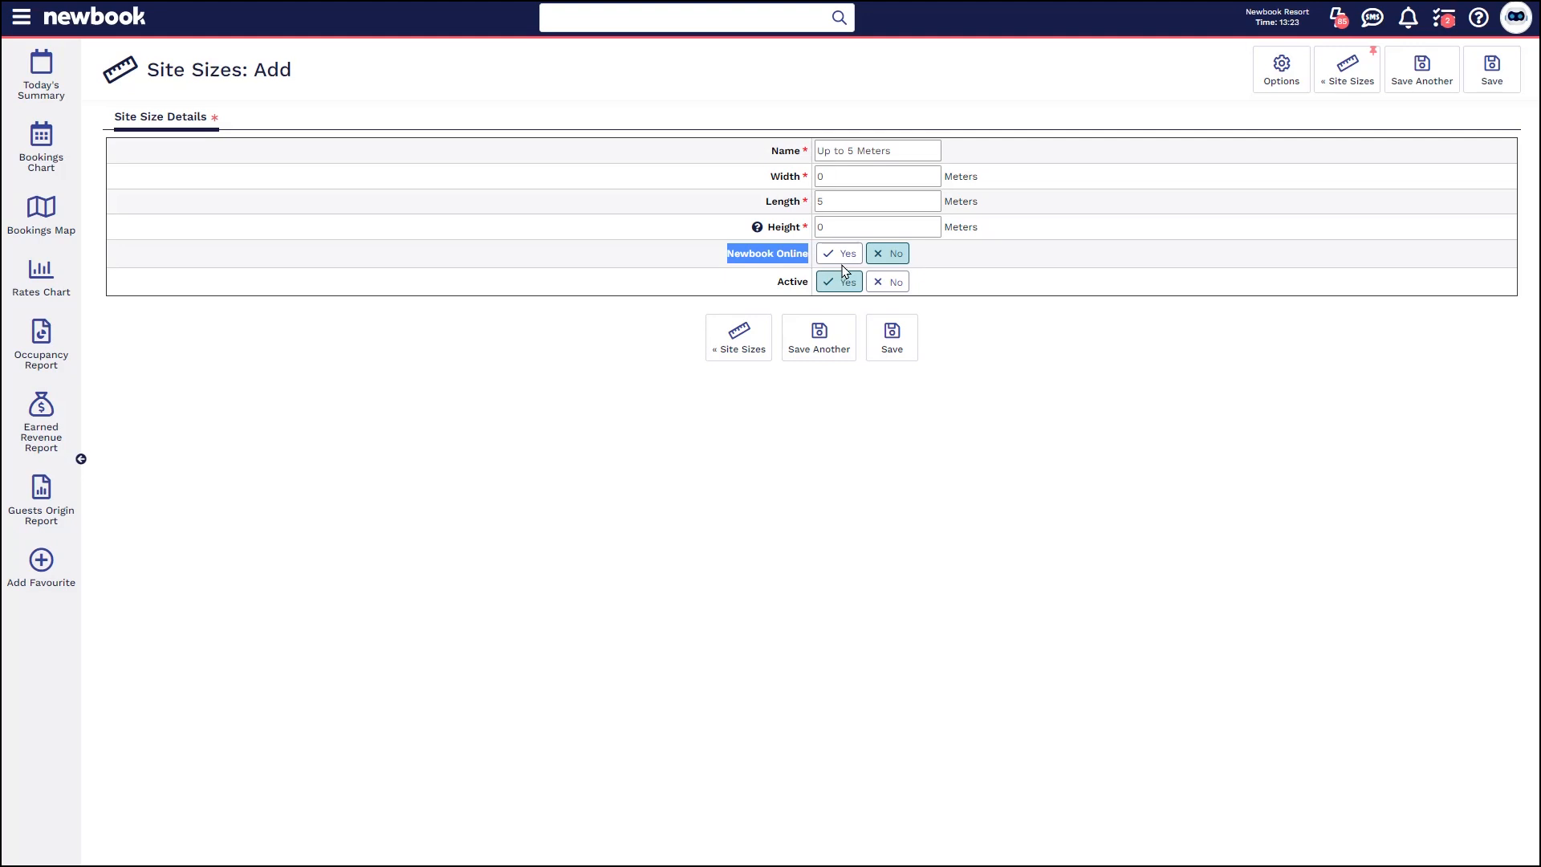
{"action": "left_click", "coordinate": [831, 257]}
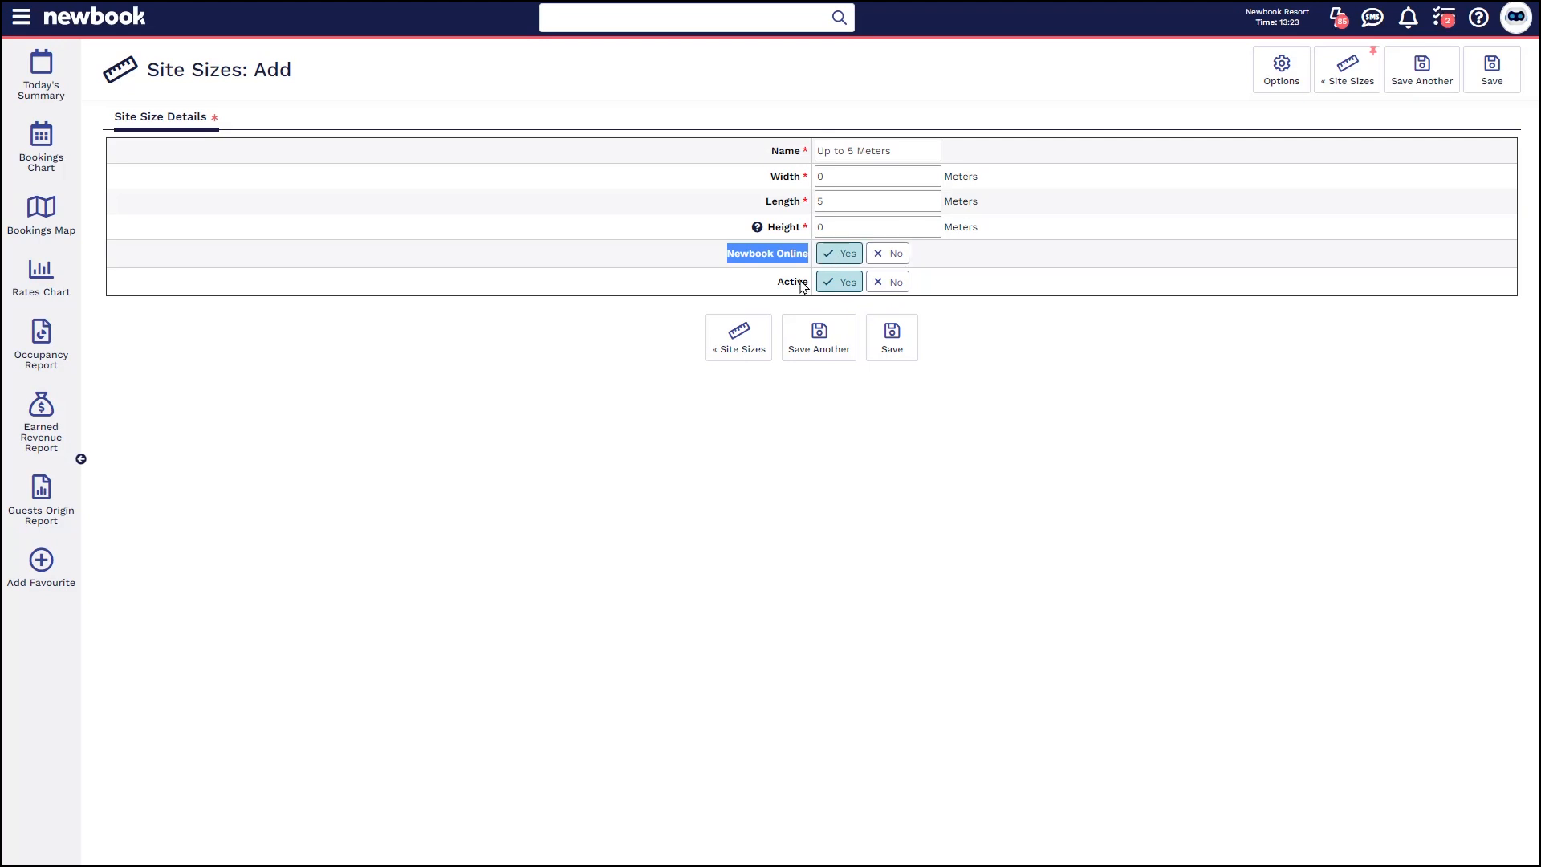
{"action": "left_click", "coordinate": [819, 343]}
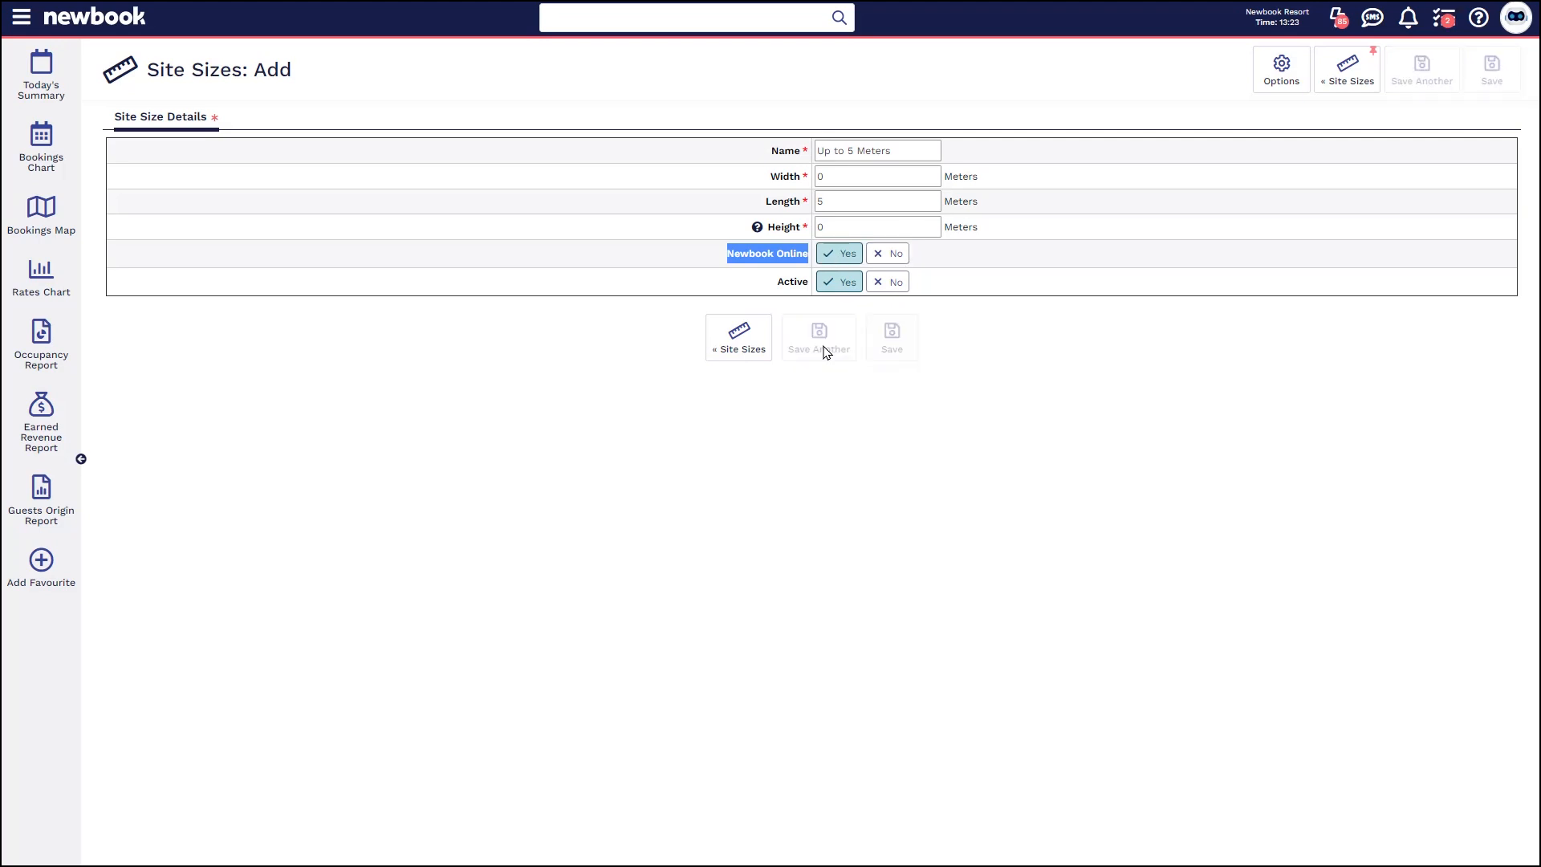
Name the next new site size "Up to 10 Meters" and set its width to 0 meters
{"action": "left_click", "coordinate": [836, 202]}
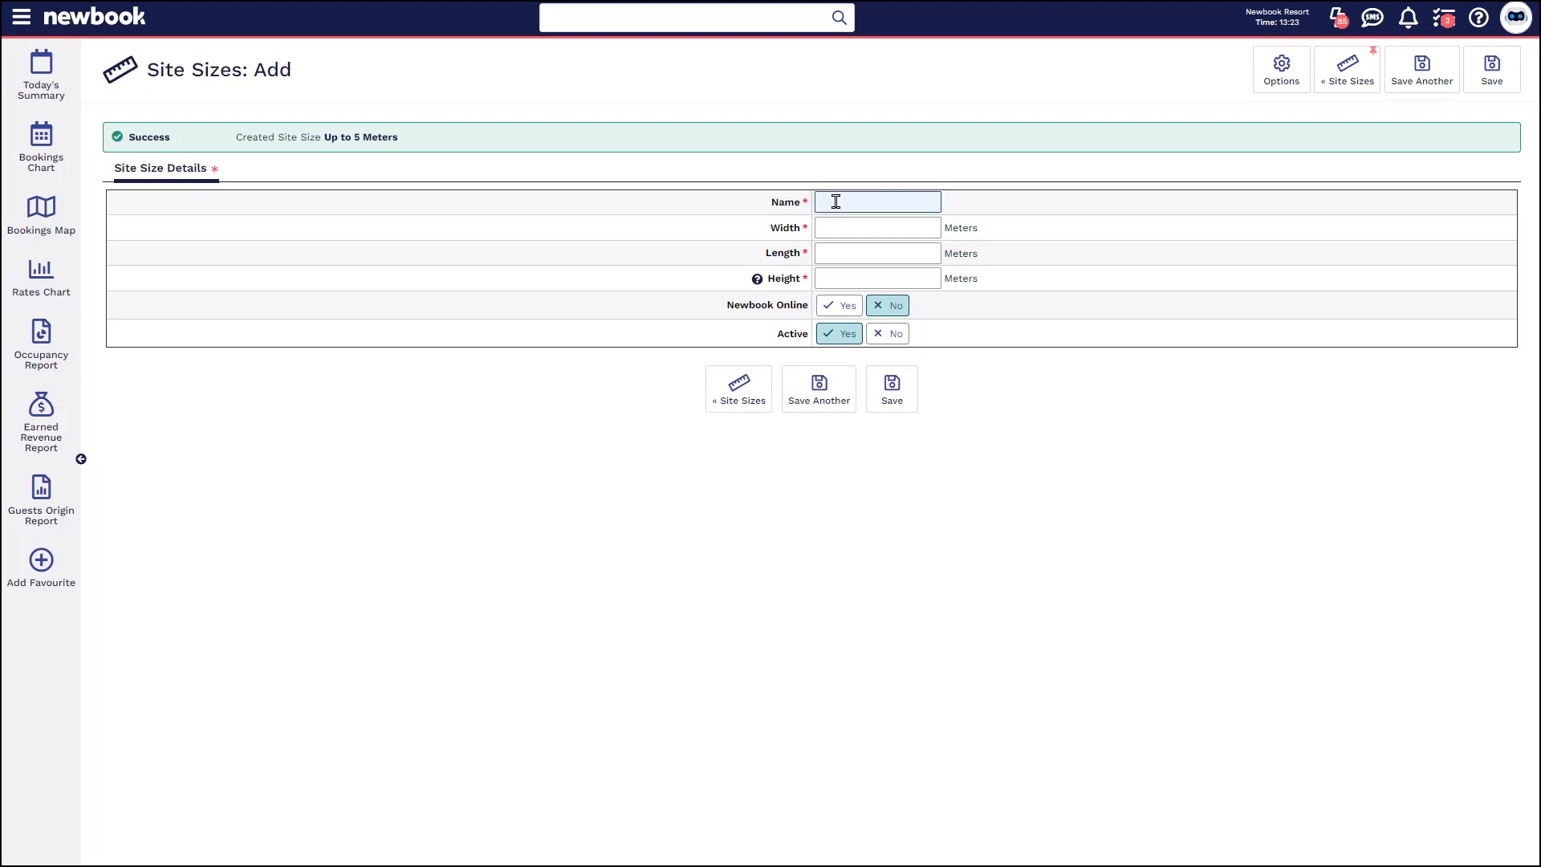
{"action": "type", "text": "Up to 10 Meters"}
{"action": "left_click", "coordinate": [844, 222]}
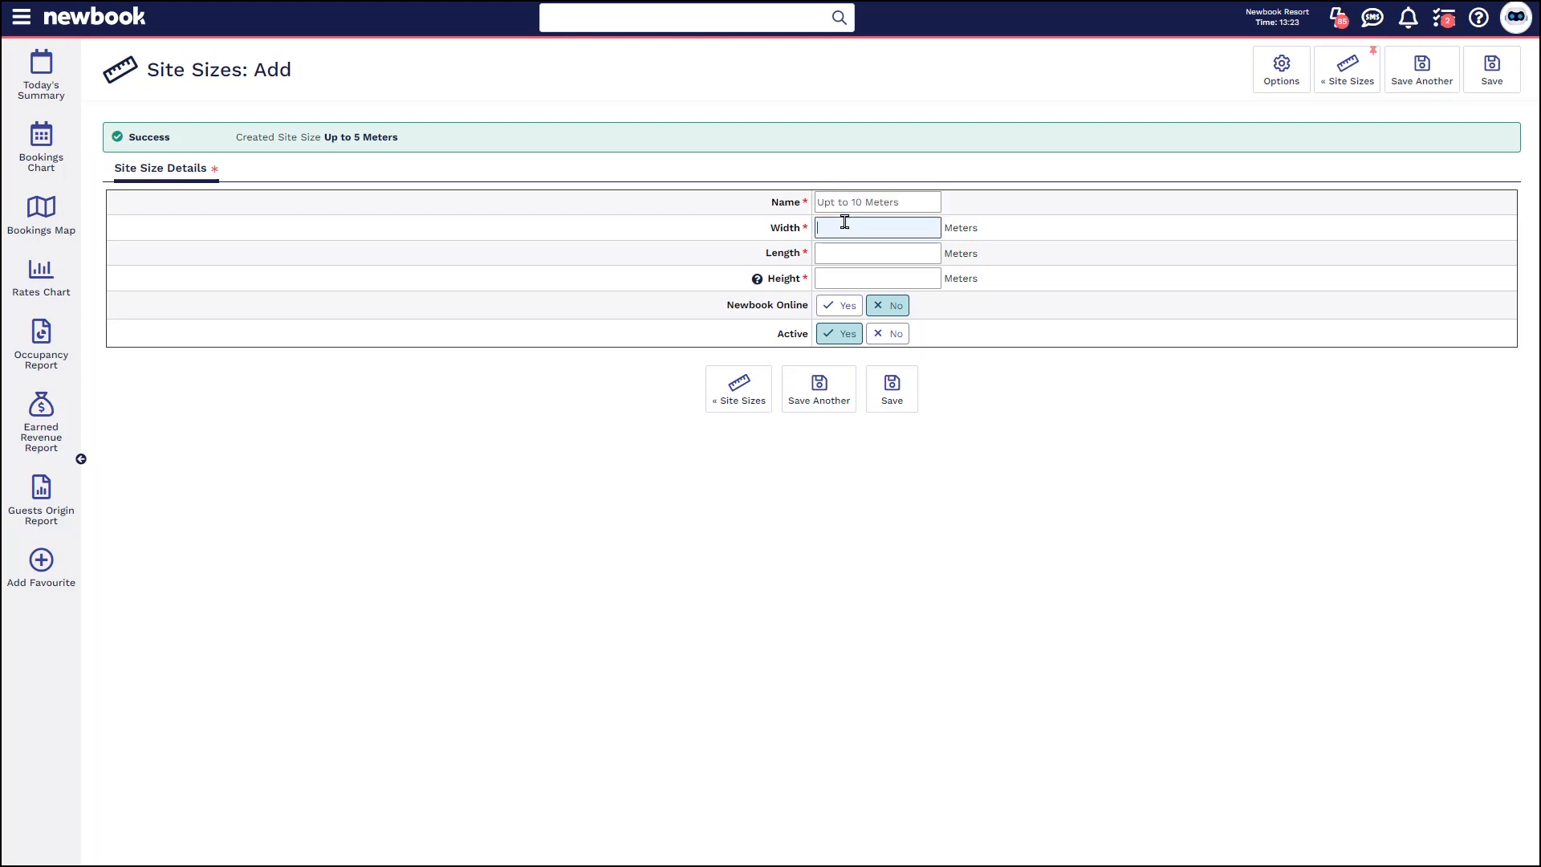
{"action": "left_click_drag", "start_coordinate": [839, 204], "coordinate": [853, 202]}
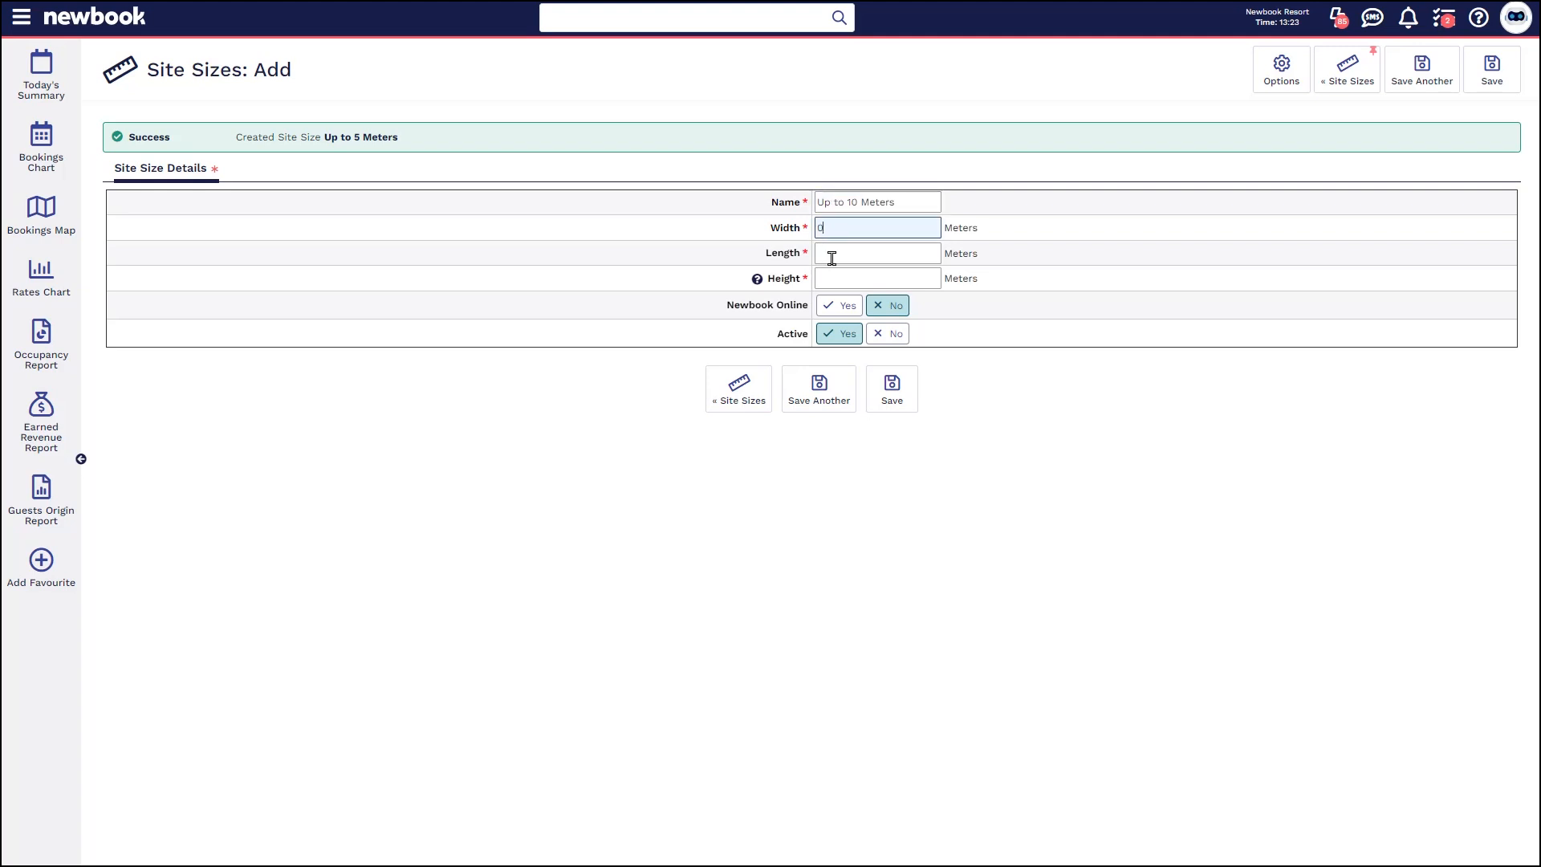
Set the site size's length to 10 meters and height to 0, then save it with Newbook Online enabled
{"action": "left_click", "coordinate": [833, 256]}
{"action": "type", "text": "10"}
{"action": "left_click", "coordinate": [838, 276]}
{"action": "type", "text": "0"}
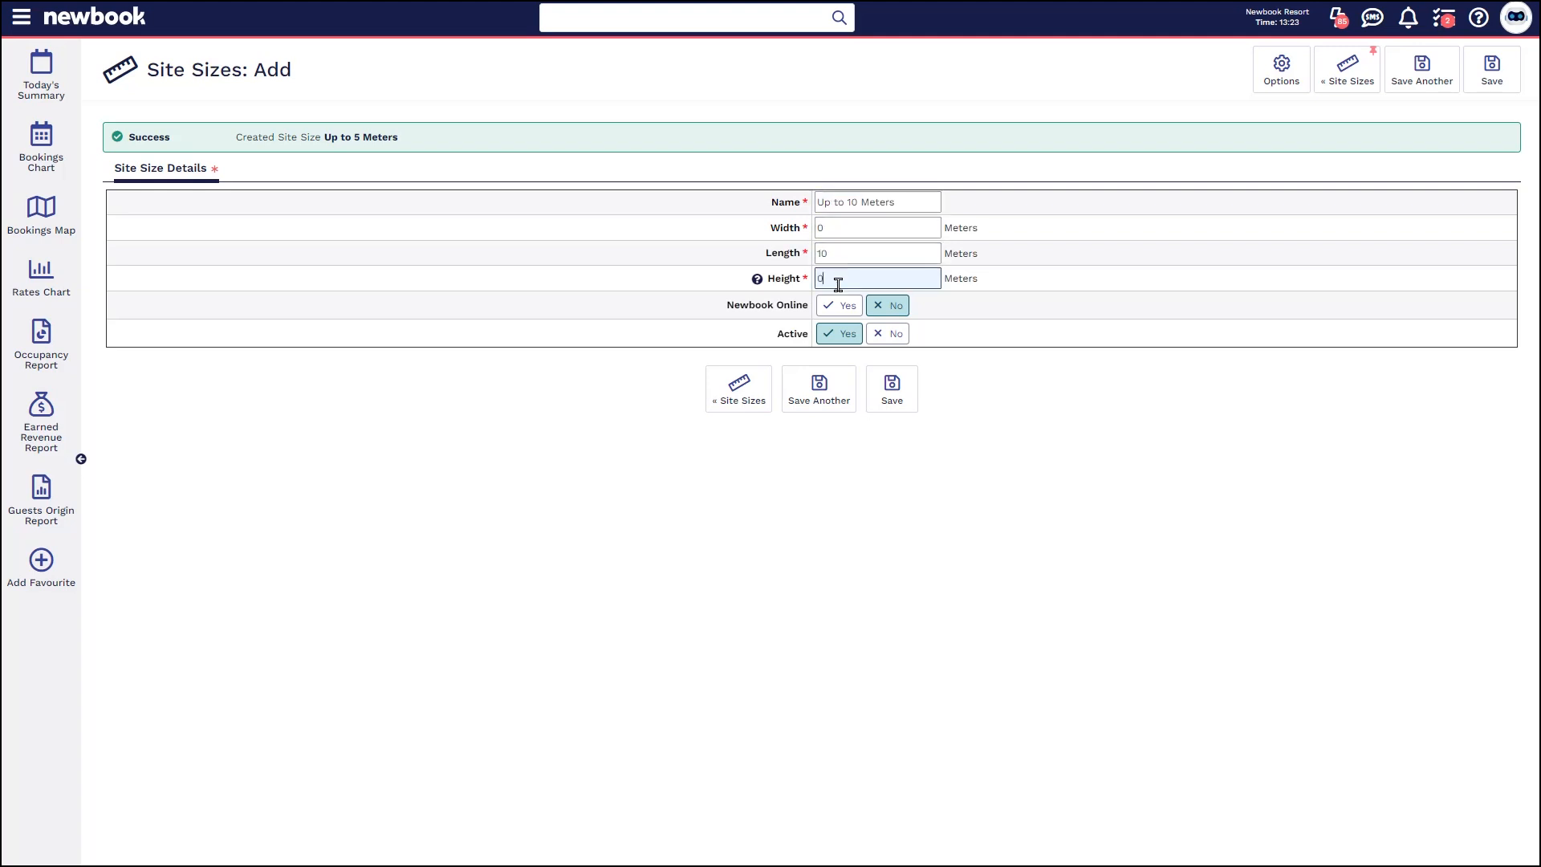
{"action": "left_click", "coordinate": [838, 305]}
{"action": "left_click", "coordinate": [915, 390]}
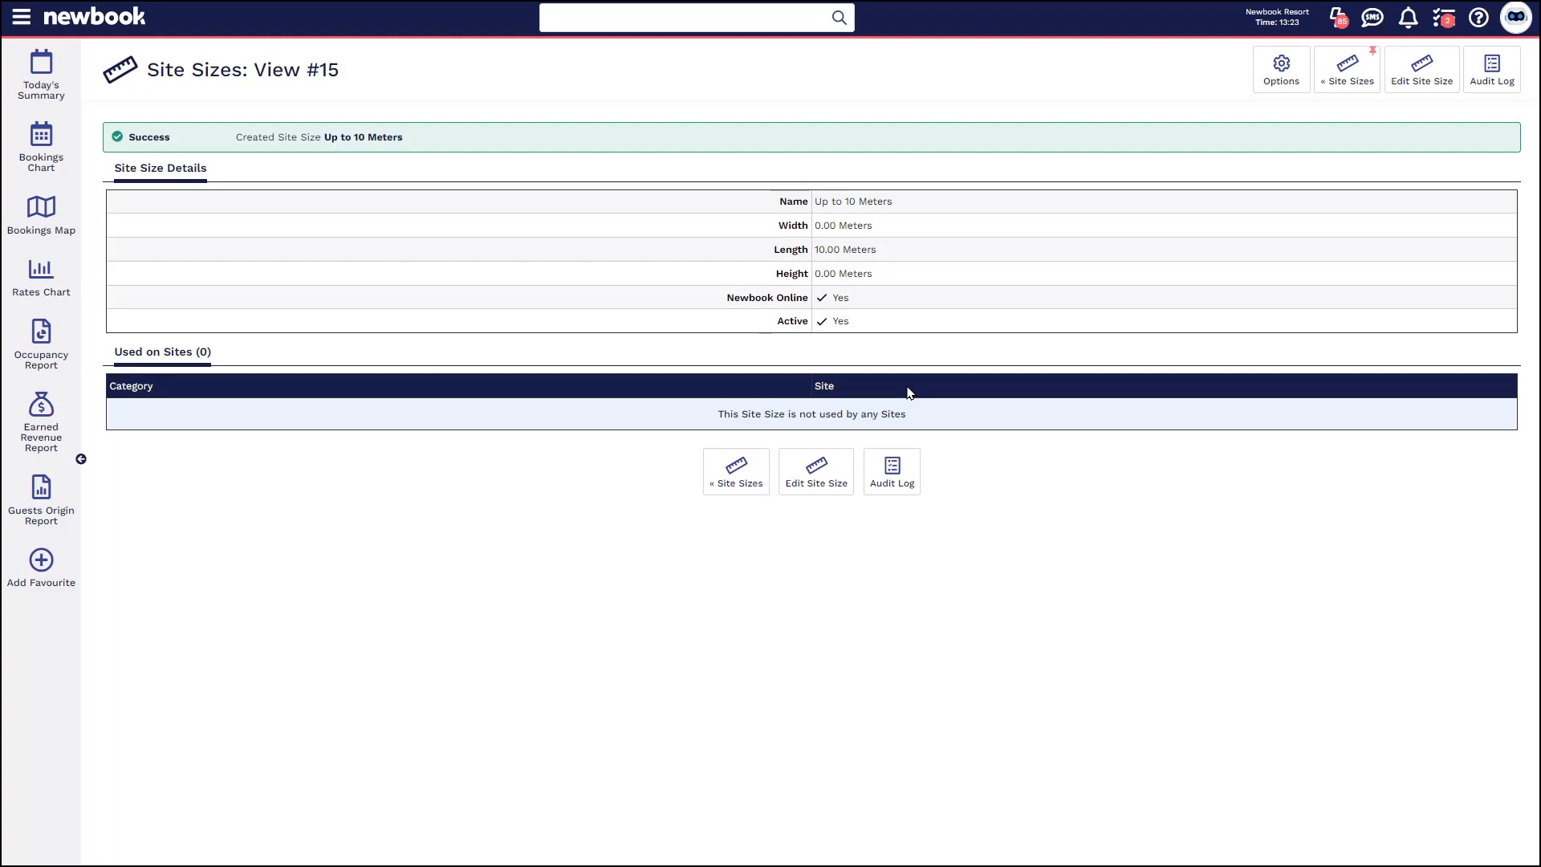
Find and open the Sites list
{"action": "left_click", "coordinate": [19, 23]}
{"action": "type", "text": "site"}
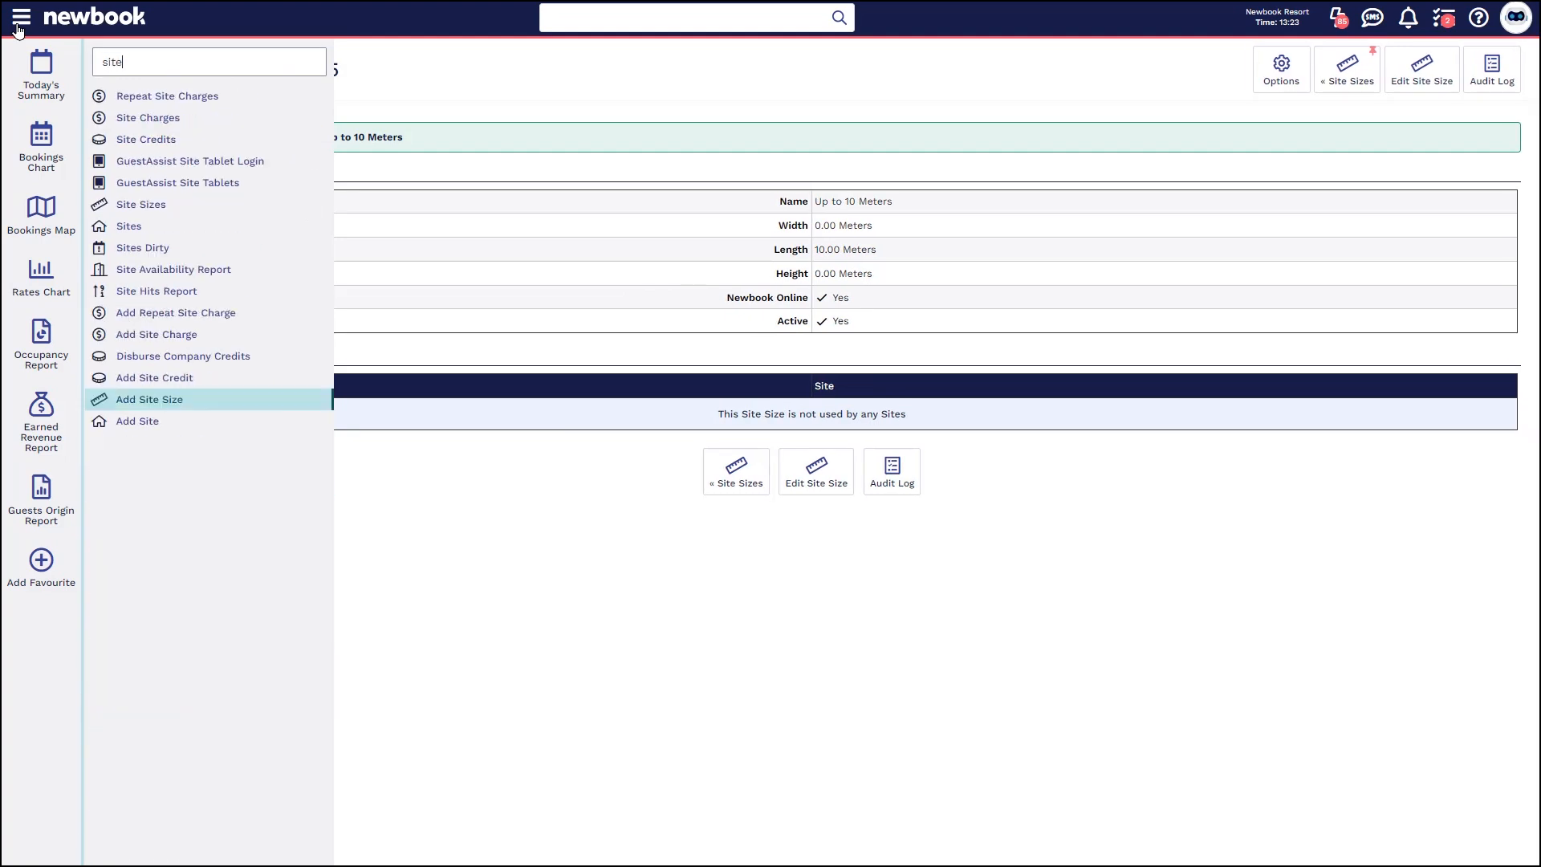
{"action": "left_click", "coordinate": [161, 229]}
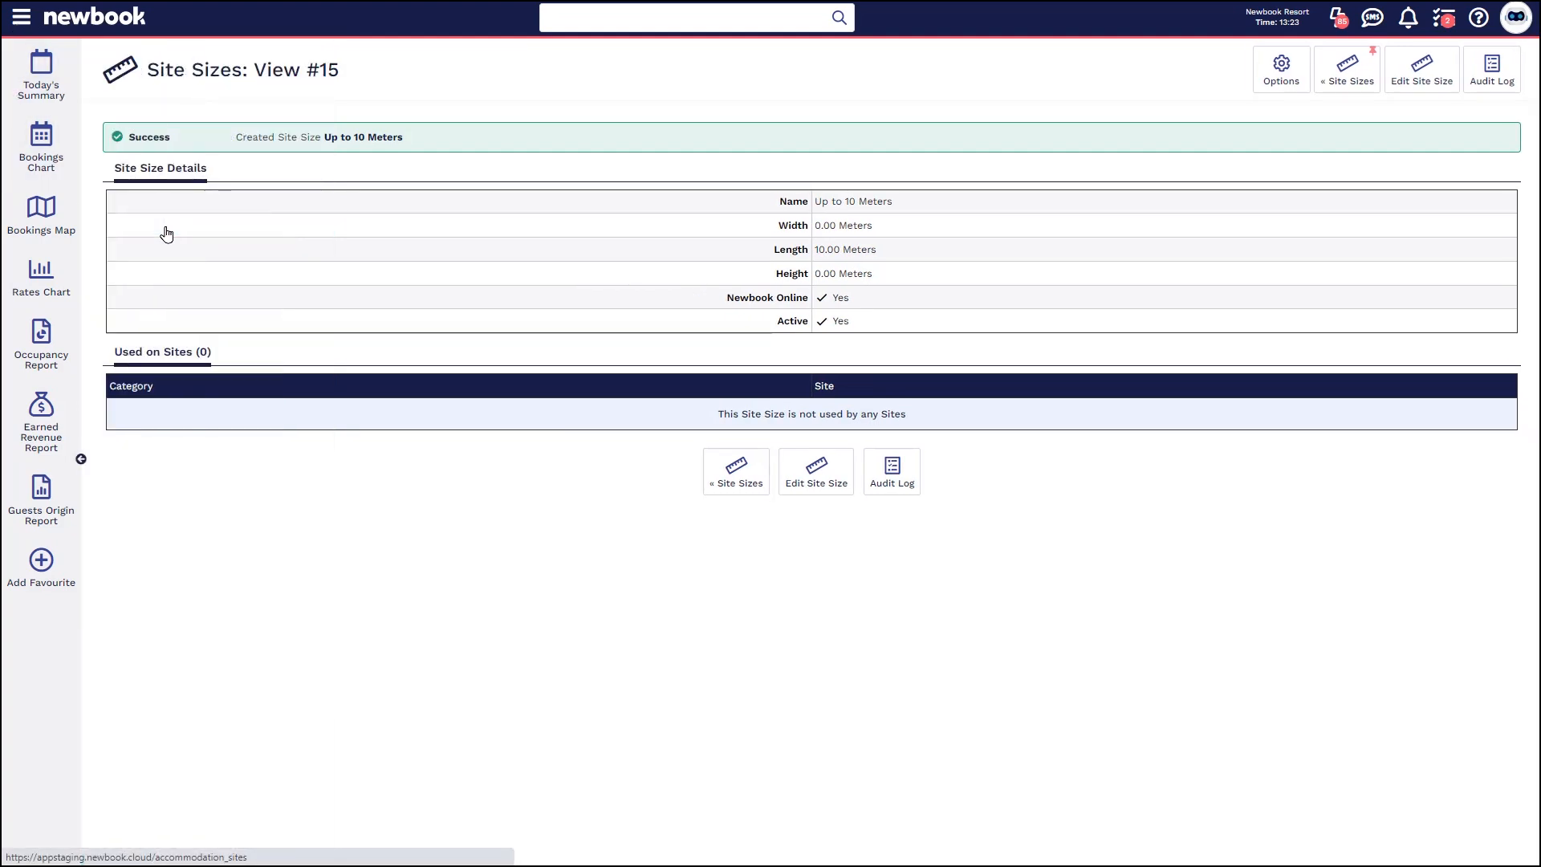
Expand the advanced filters of the sites list and choose Unpowered RV Site as the category
{"action": "left_click", "coordinate": [628, 144]}
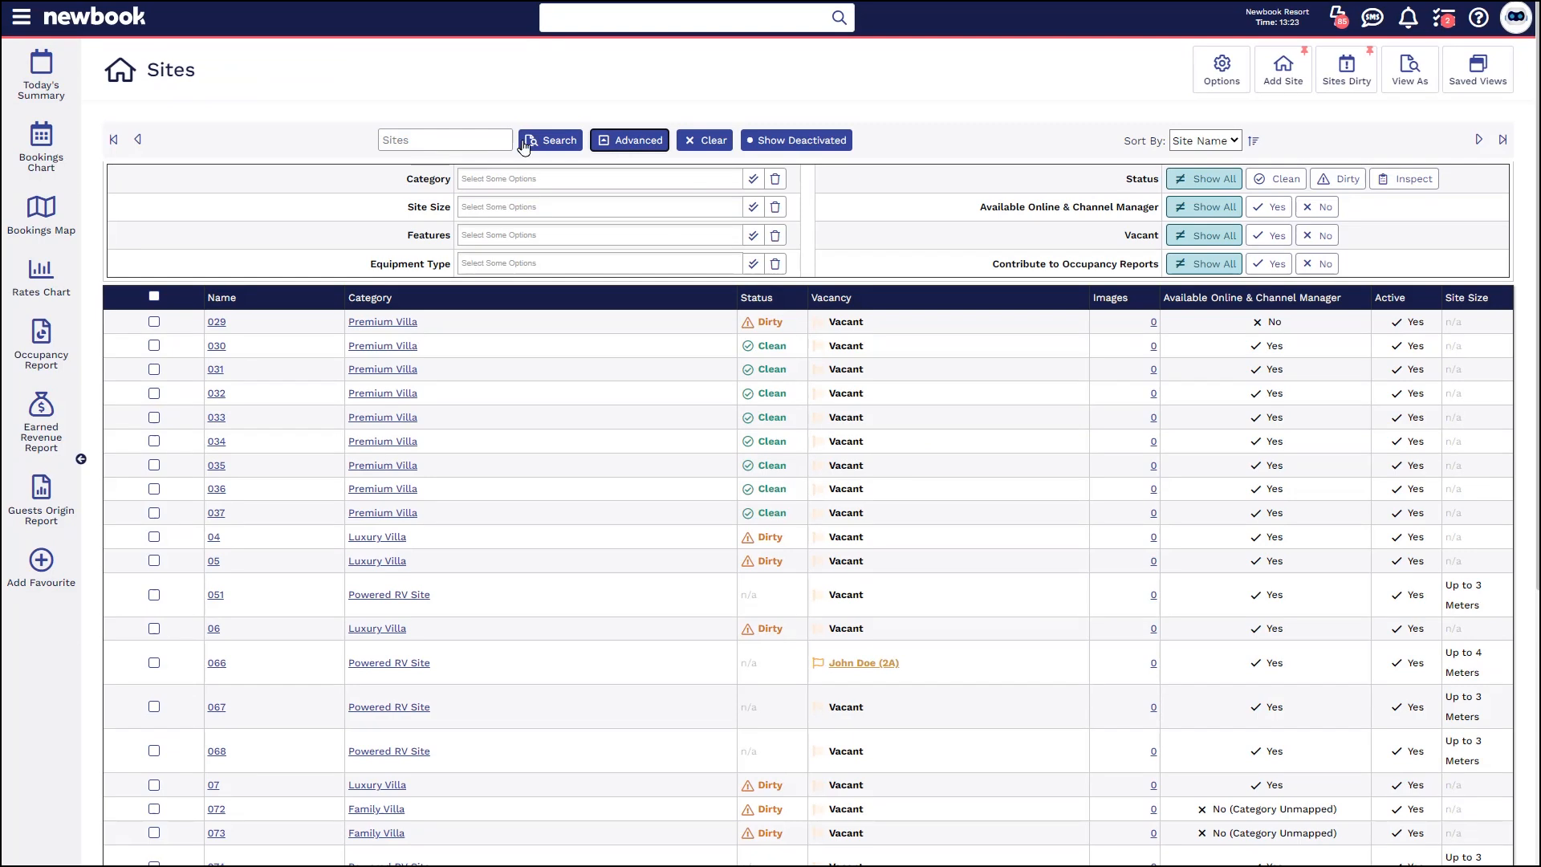
{"action": "left_click", "coordinate": [496, 175]}
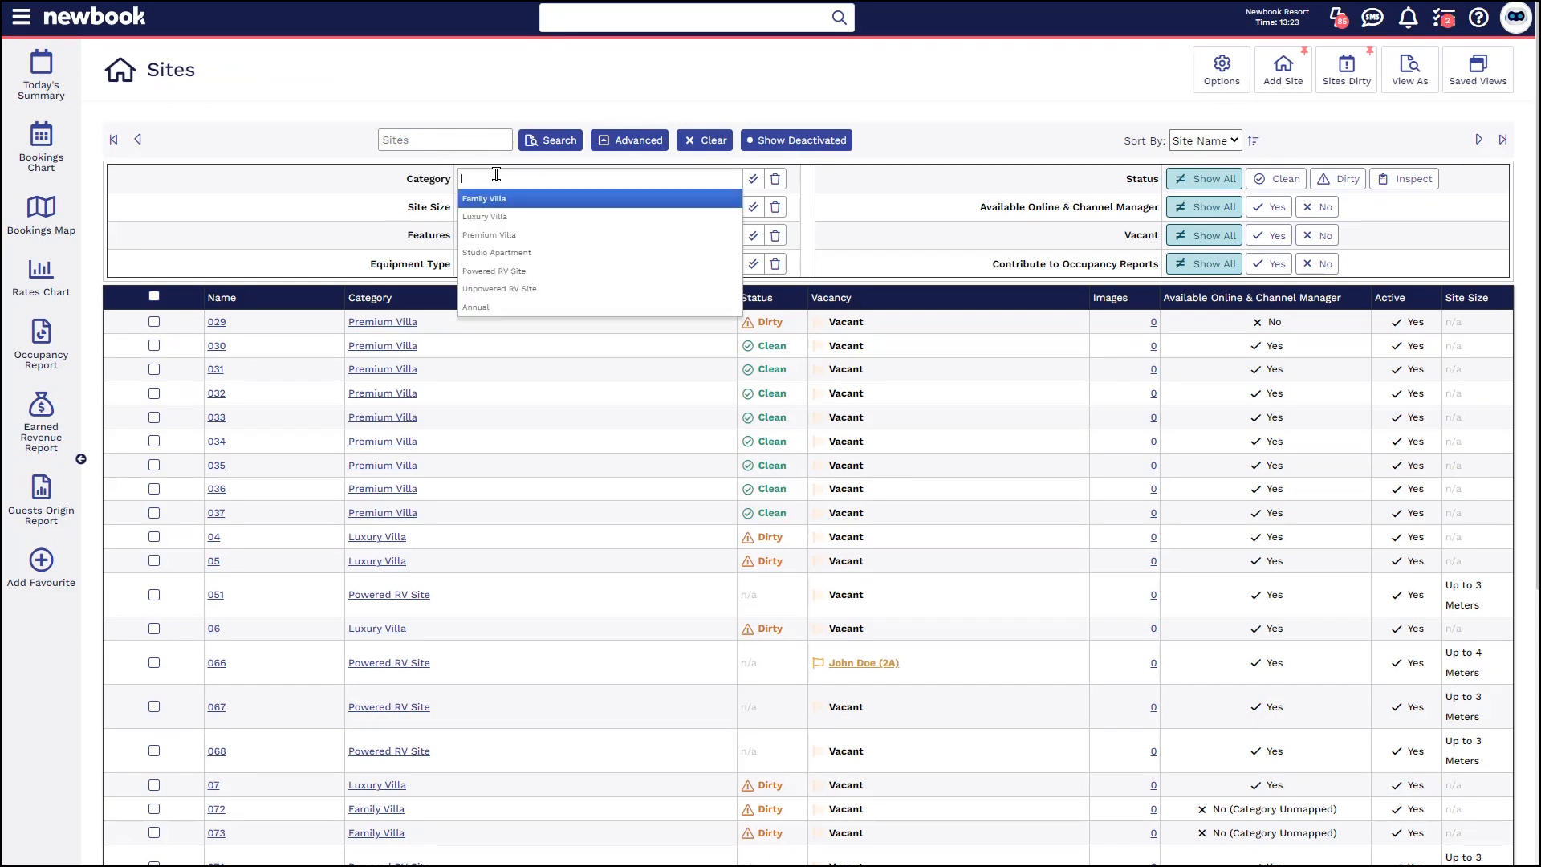
{"action": "left_click", "coordinate": [511, 273]}
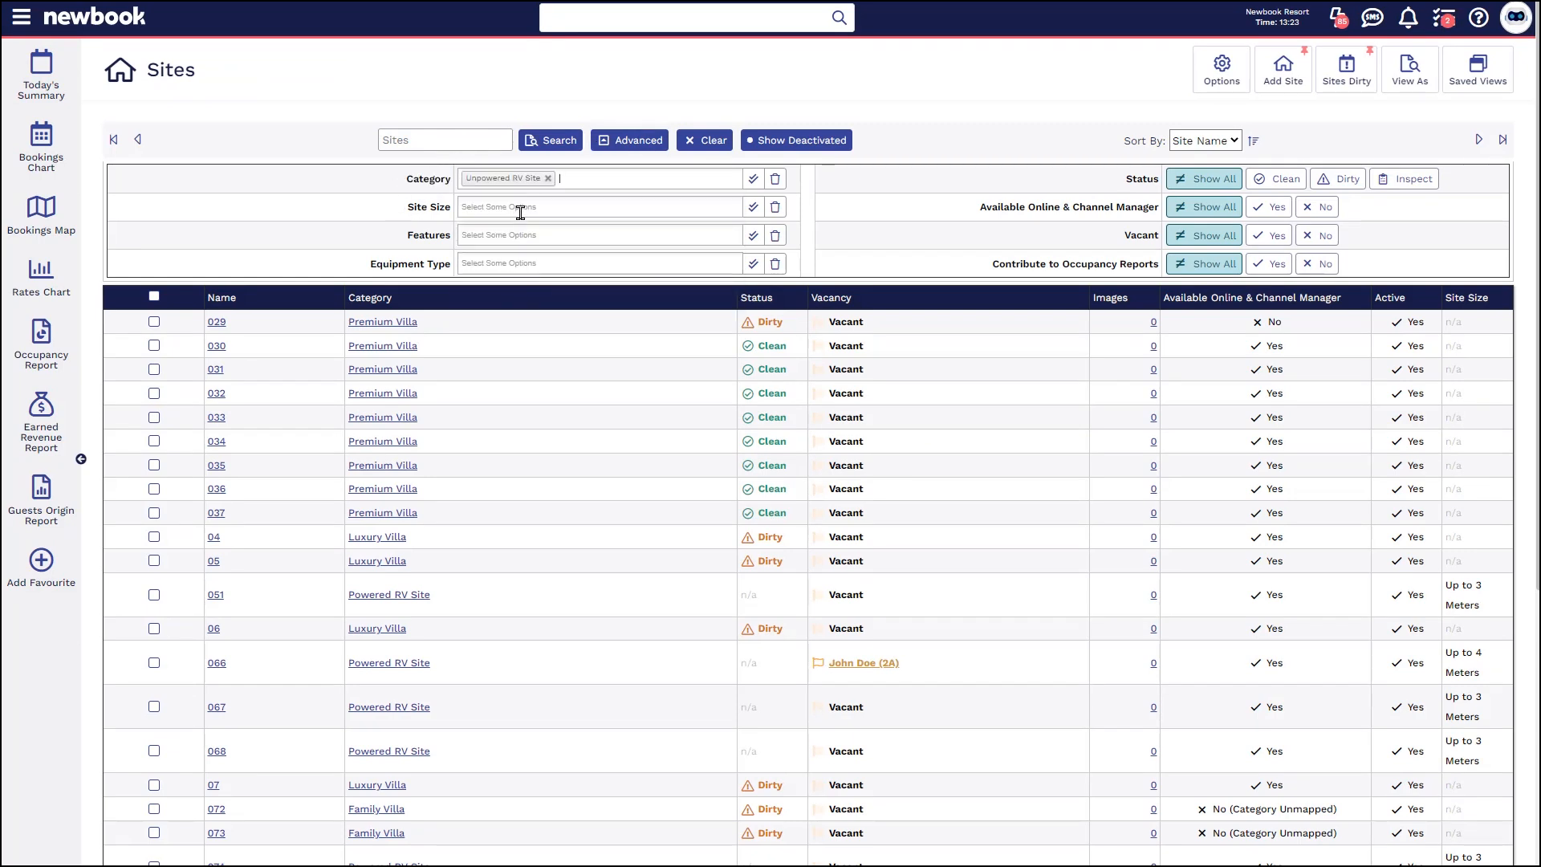